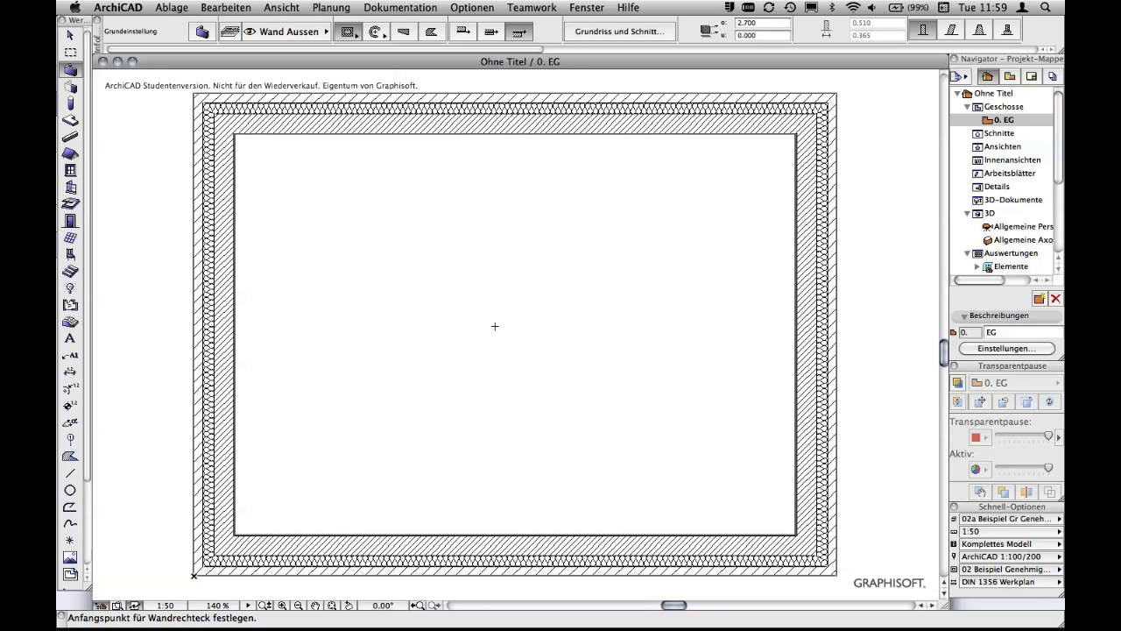
Zoom out to about 97% so the whole wall enclosure fits, and pick the Marquee tool.
scroll(495, 326, "down", 2)
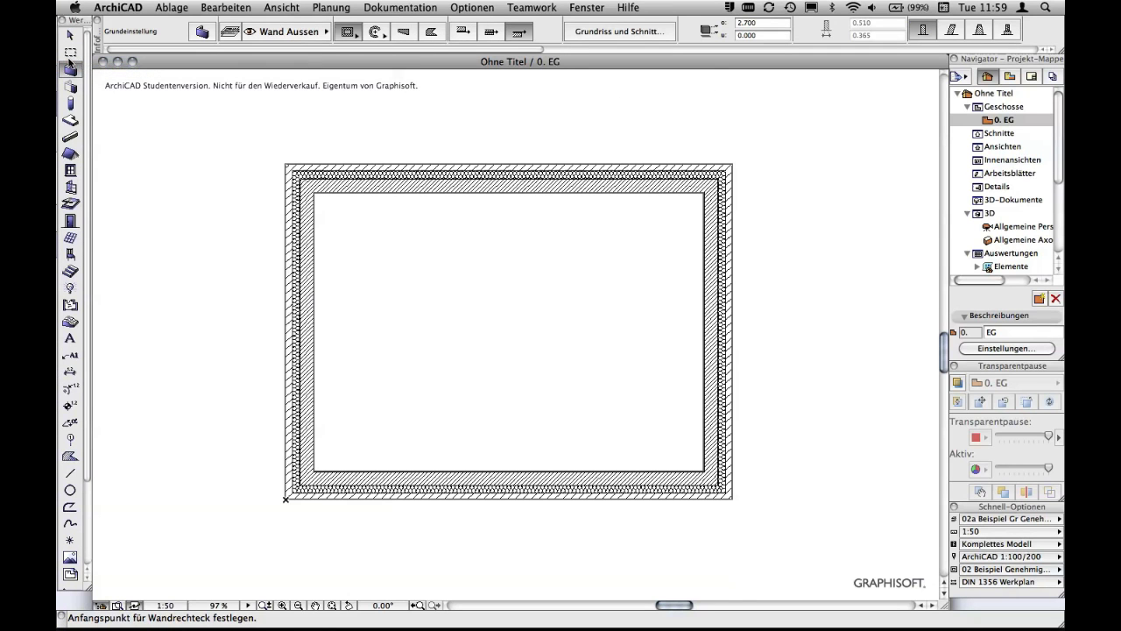
left_click(70, 52)
Marquee the whole wall enclosure as print area and review the Print dialog without printing.
left_click_drag(270, 150, 750, 518)
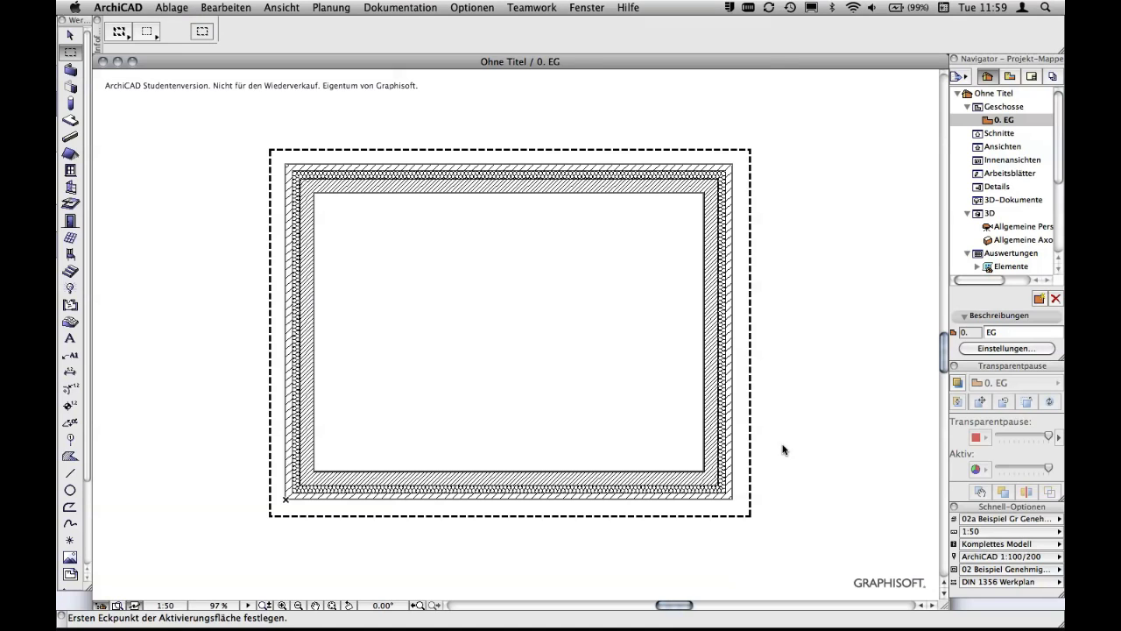
key("super+p")
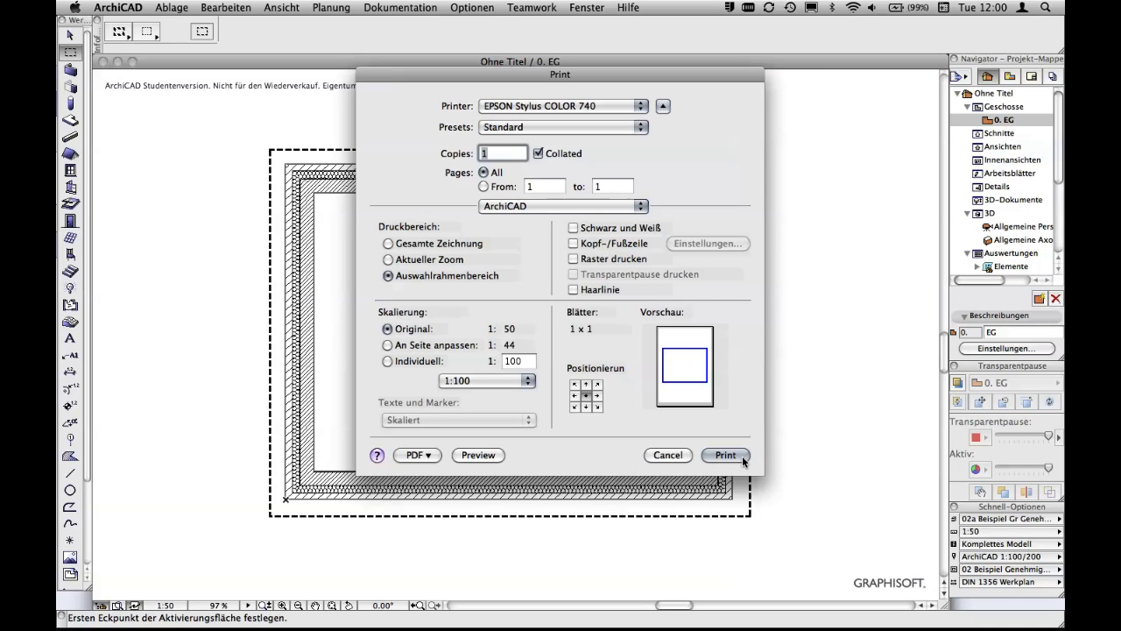
left_click(666, 456)
left_click(169, 8)
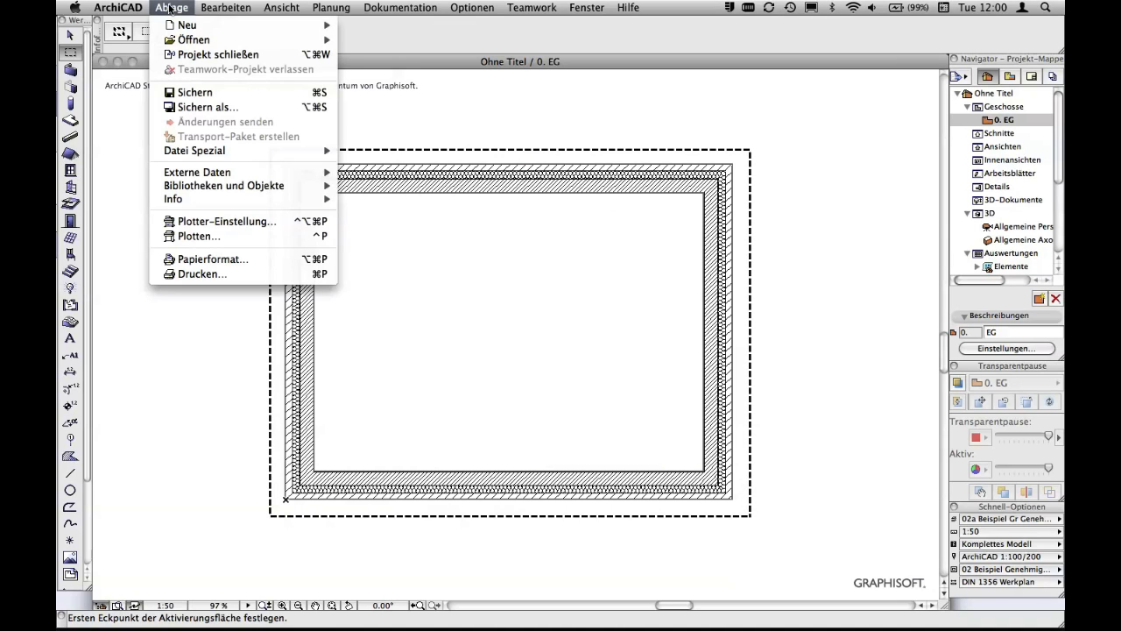
left_click(229, 261)
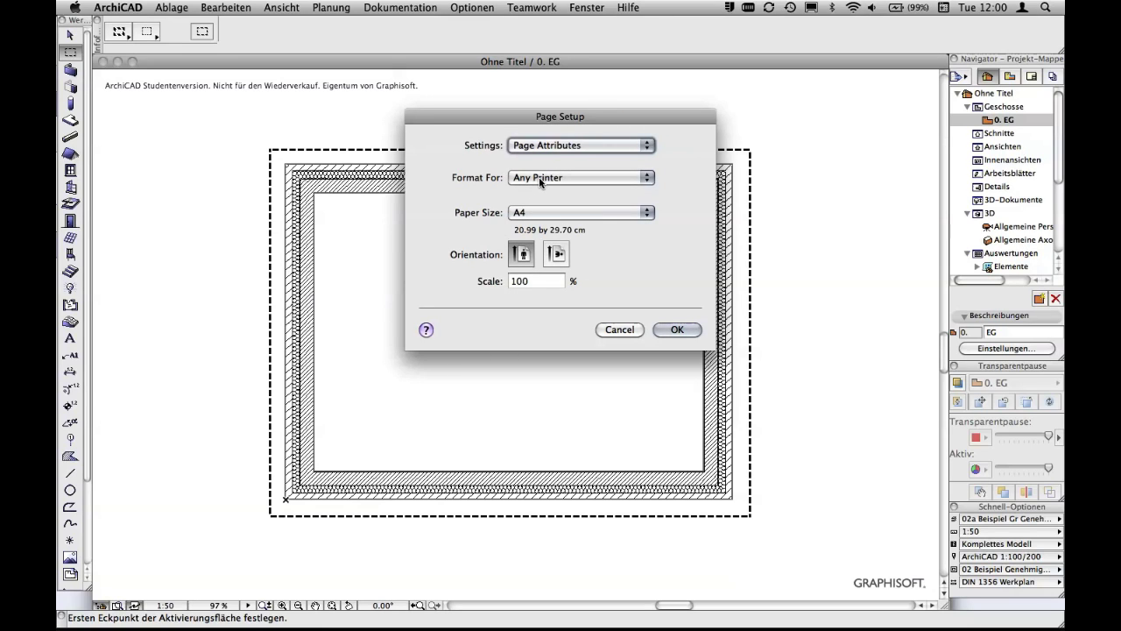
left_click(539, 179)
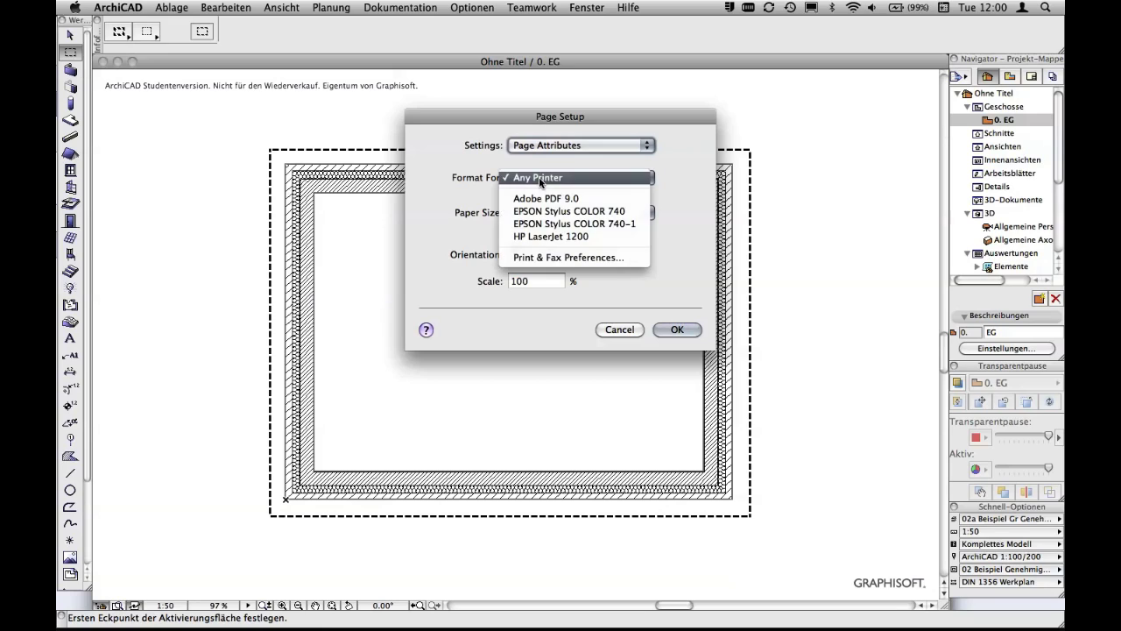
left_click(540, 180)
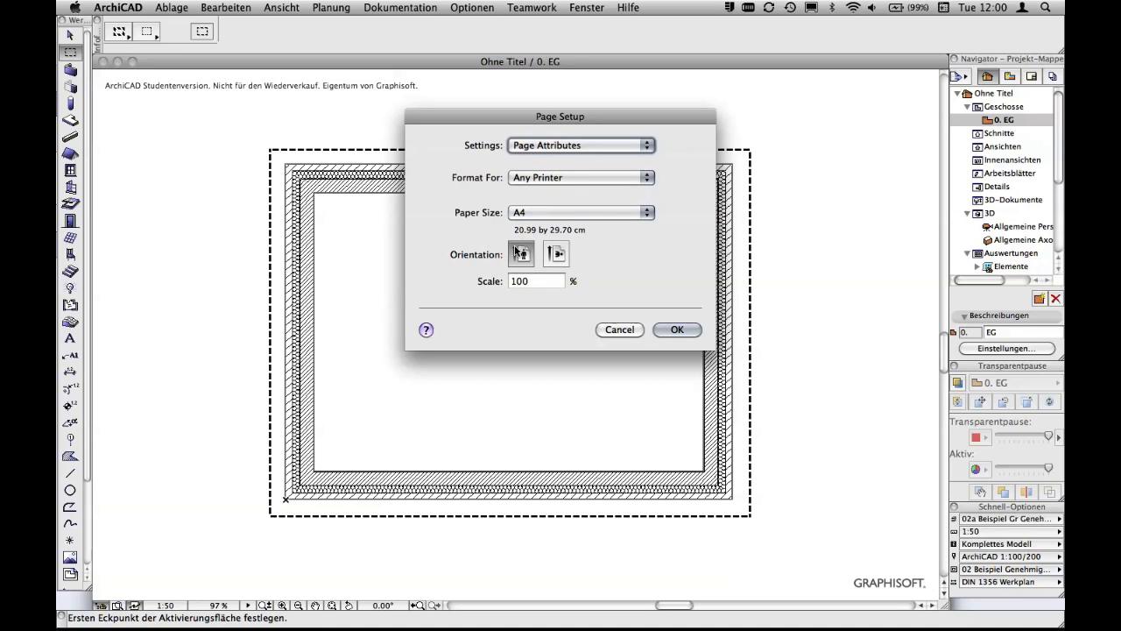
left_click(574, 181)
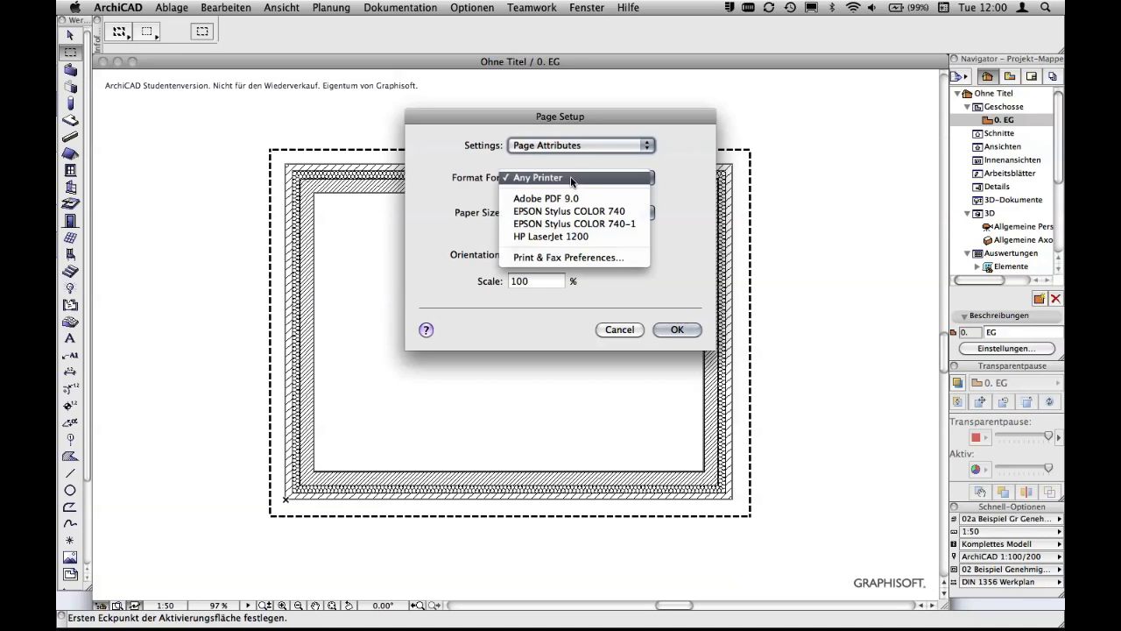
left_click(573, 200)
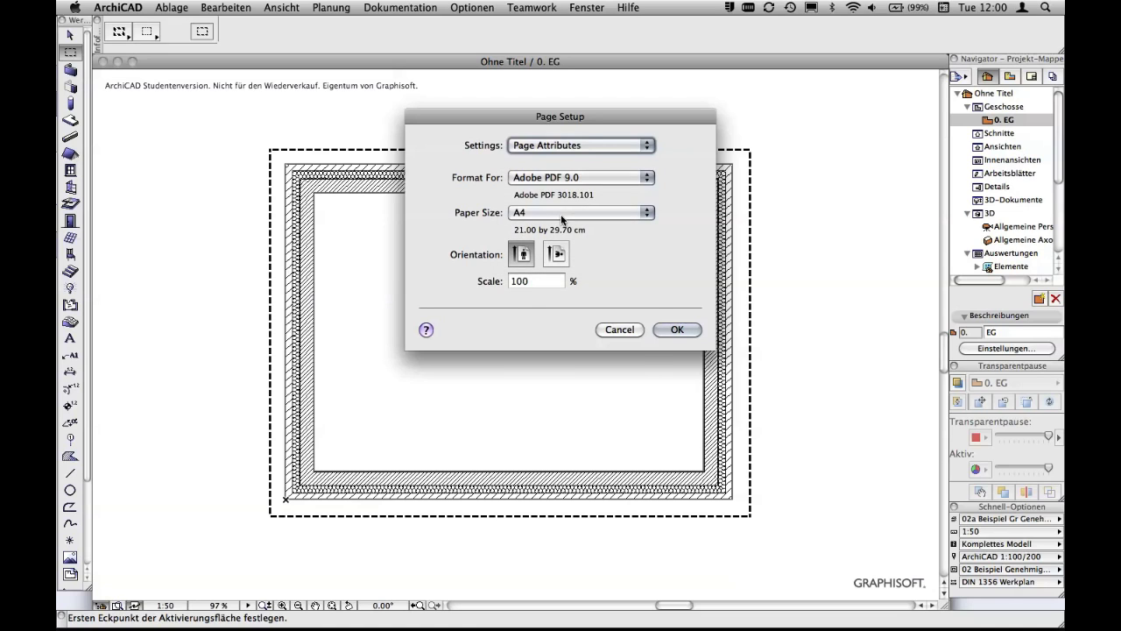
left_click(562, 217)
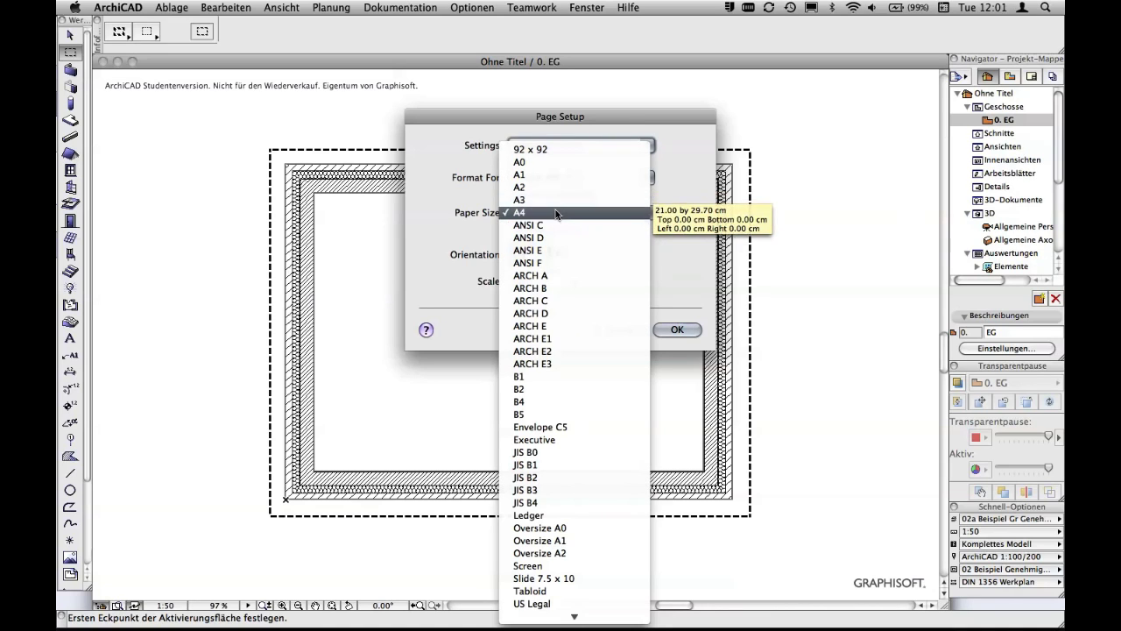
left_click(556, 212)
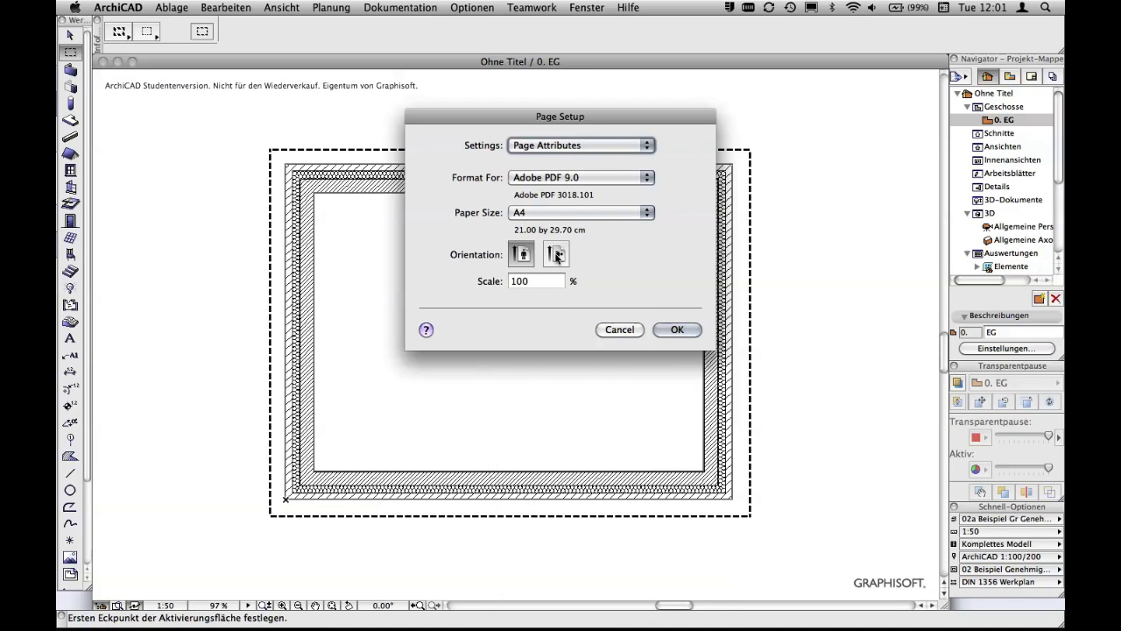
left_click(620, 329)
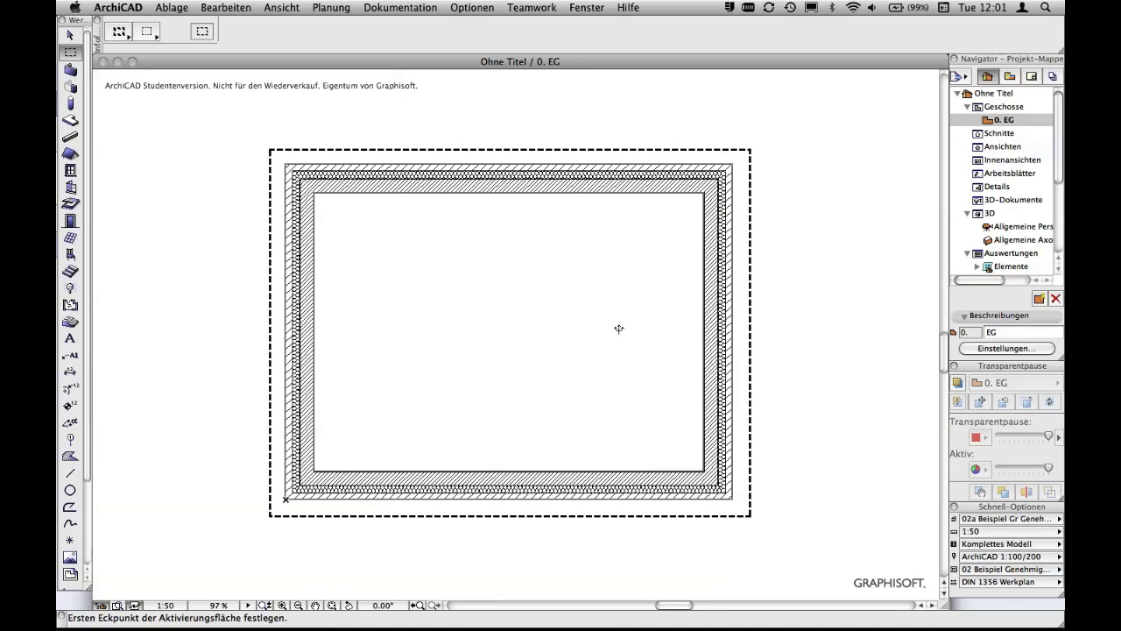
Clear the marquee, zoom in to 140% and centre the hatched wall enclosure.
key("Escape")
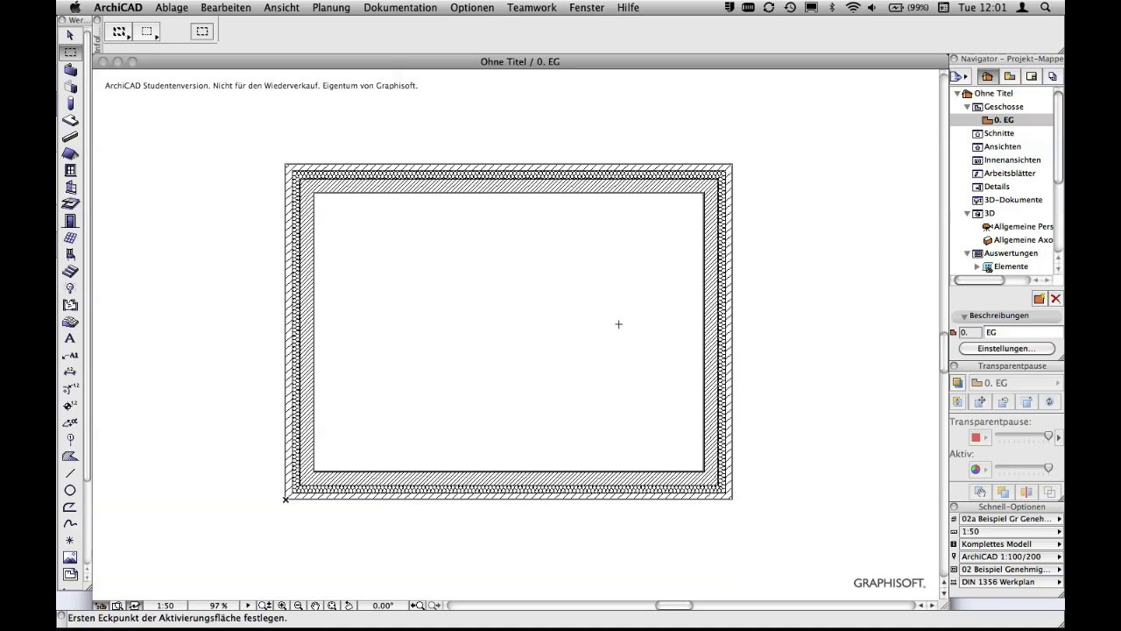
scroll(618, 324, "up", 2)
scroll(620, 325, "up", 2)
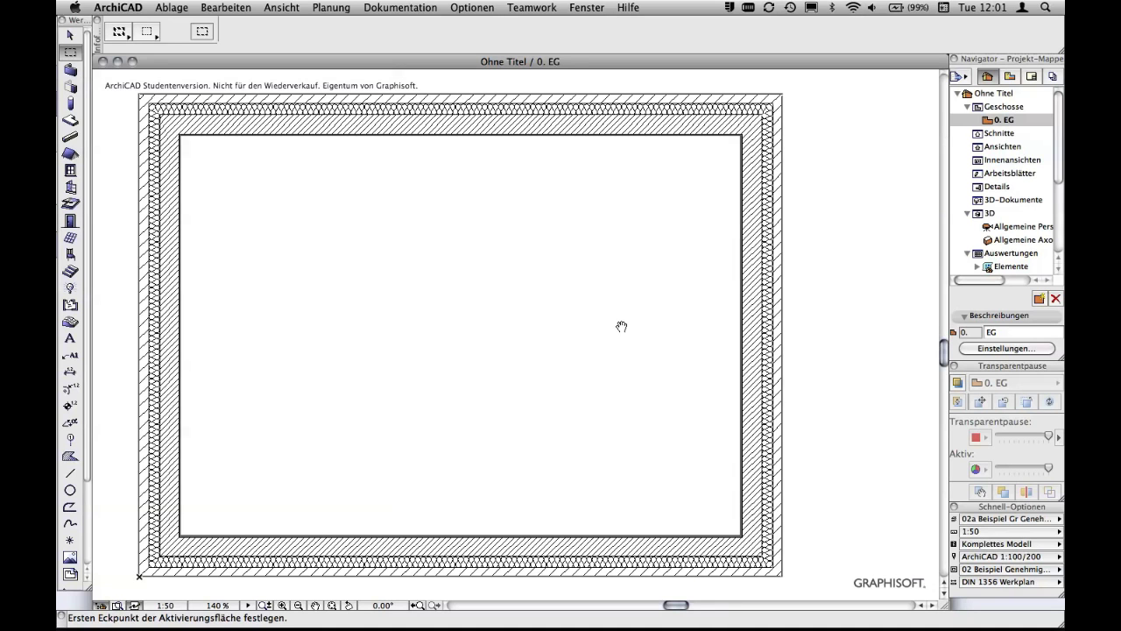
middle_click_drag(621, 326, 663, 330)
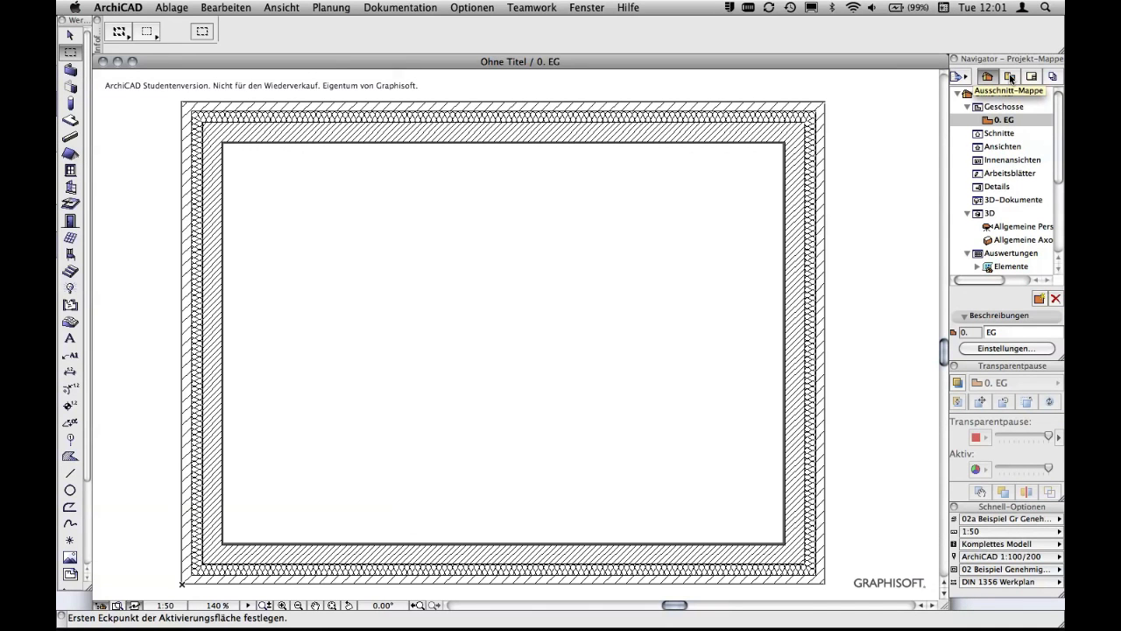
left_click(1011, 78)
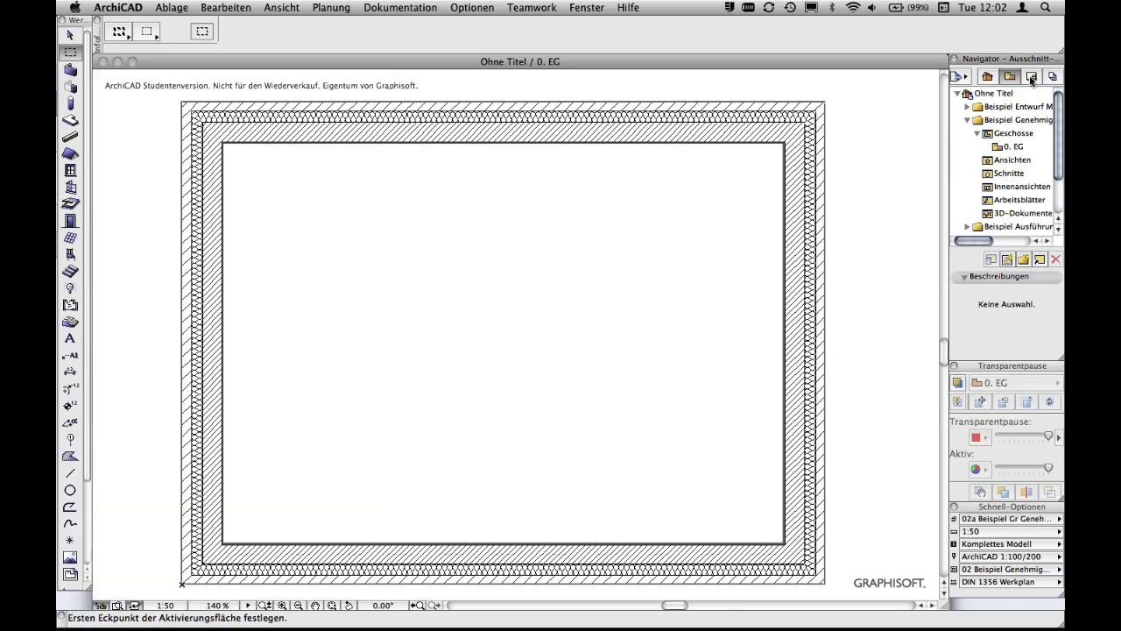
left_click(1032, 77)
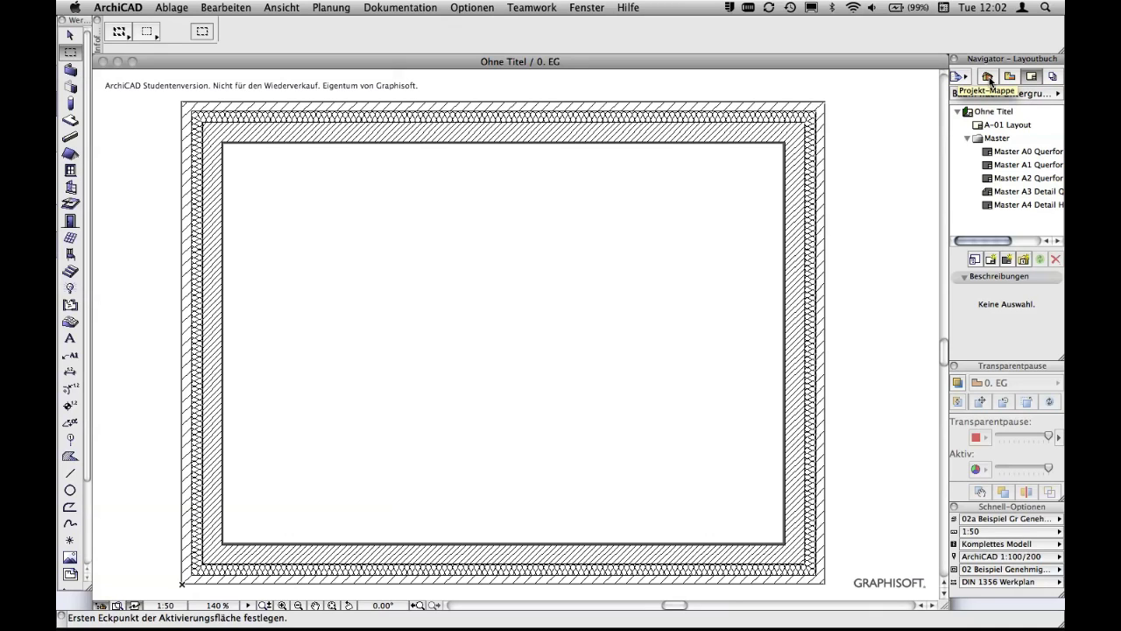
left_click(1051, 78)
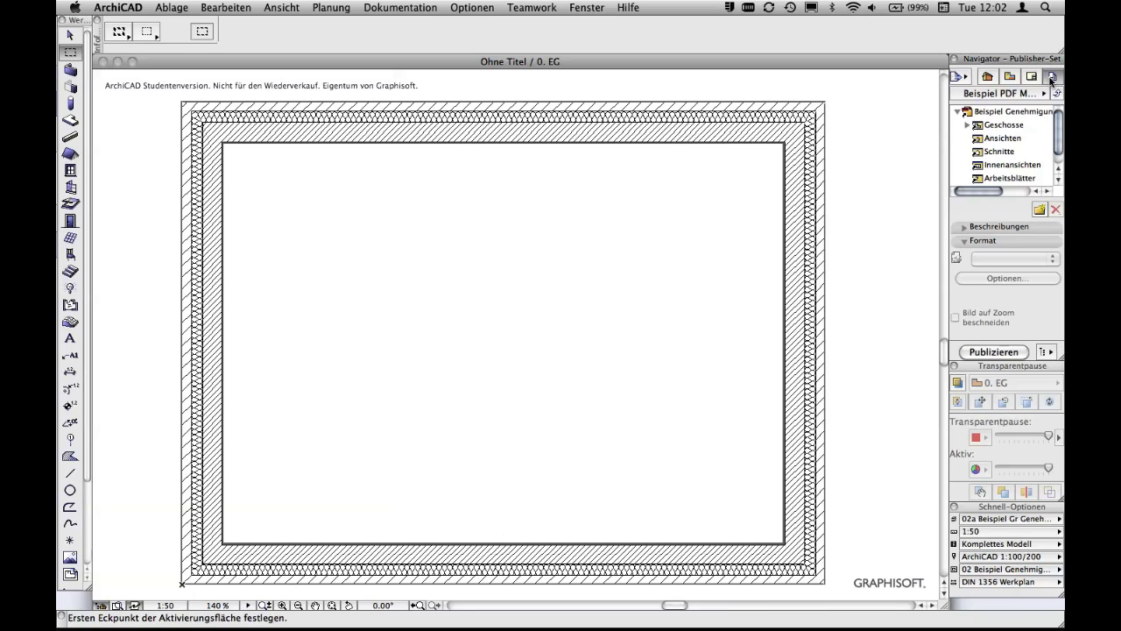
left_click(988, 77)
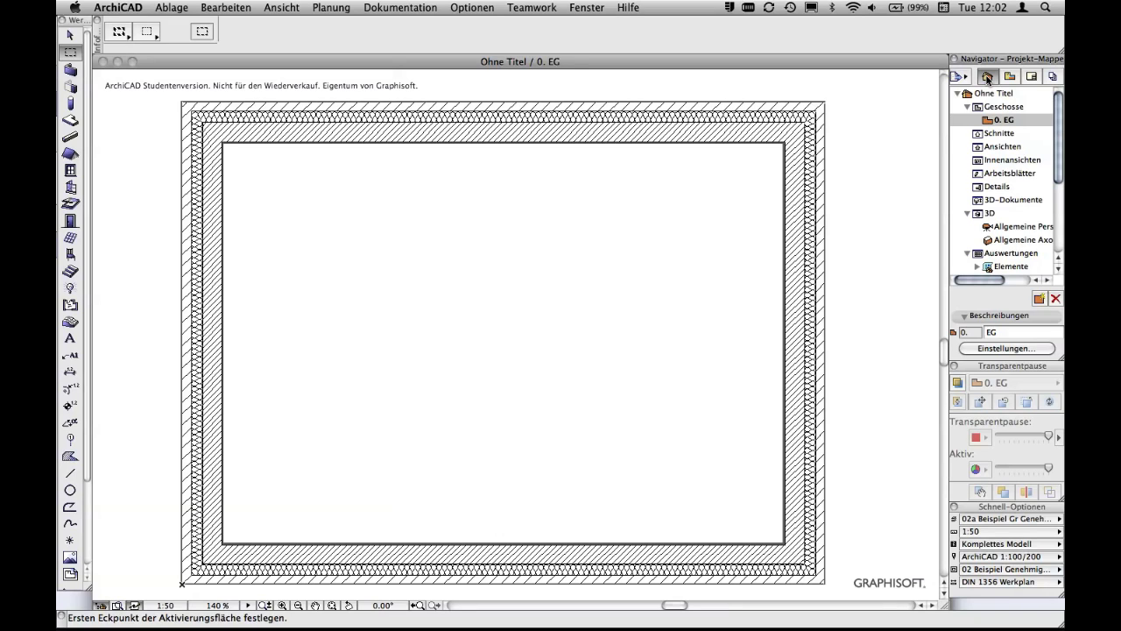
Open the model Layer Settings (Ebenen) with Cmd+L and scroll its layer list.
key("super+l")
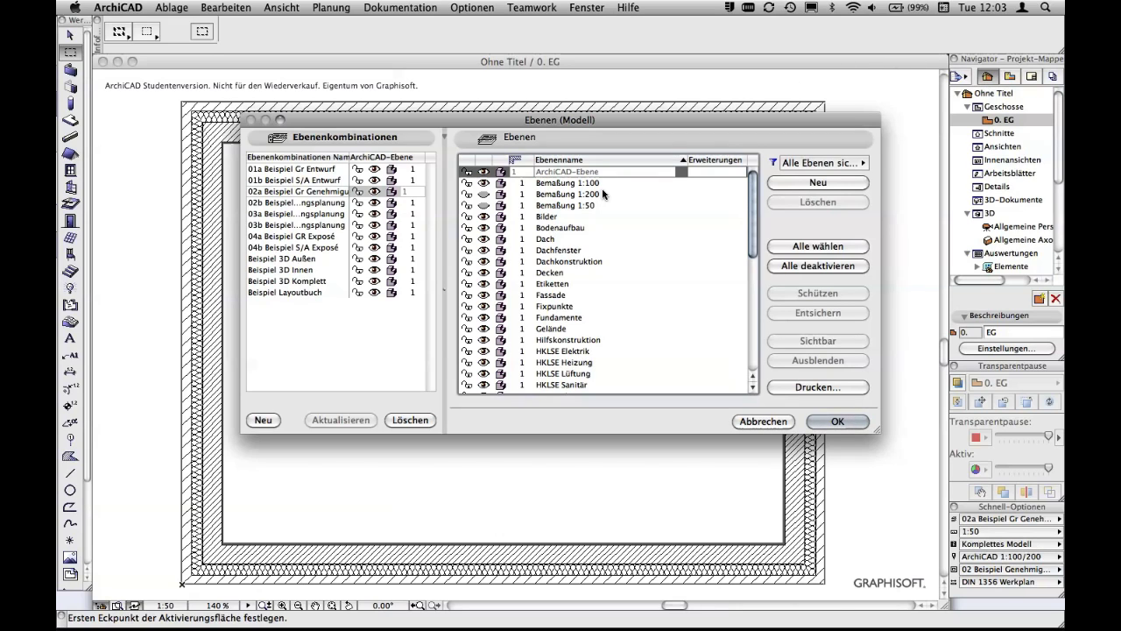
left_click_drag(750, 223, 750, 331)
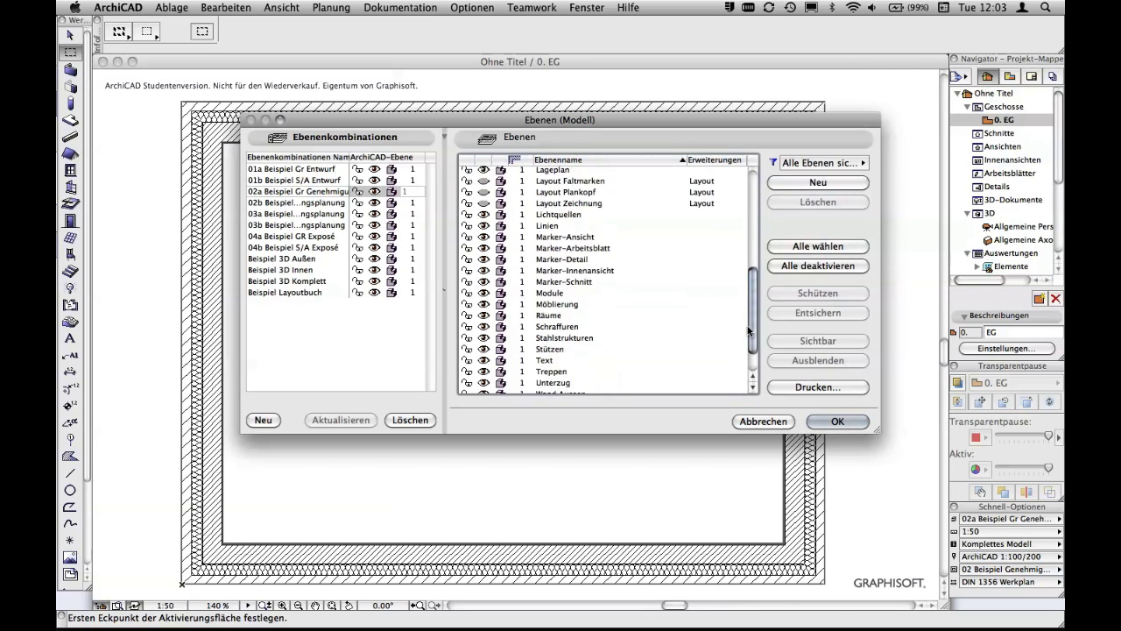
scroll(542, 198, "up", 10)
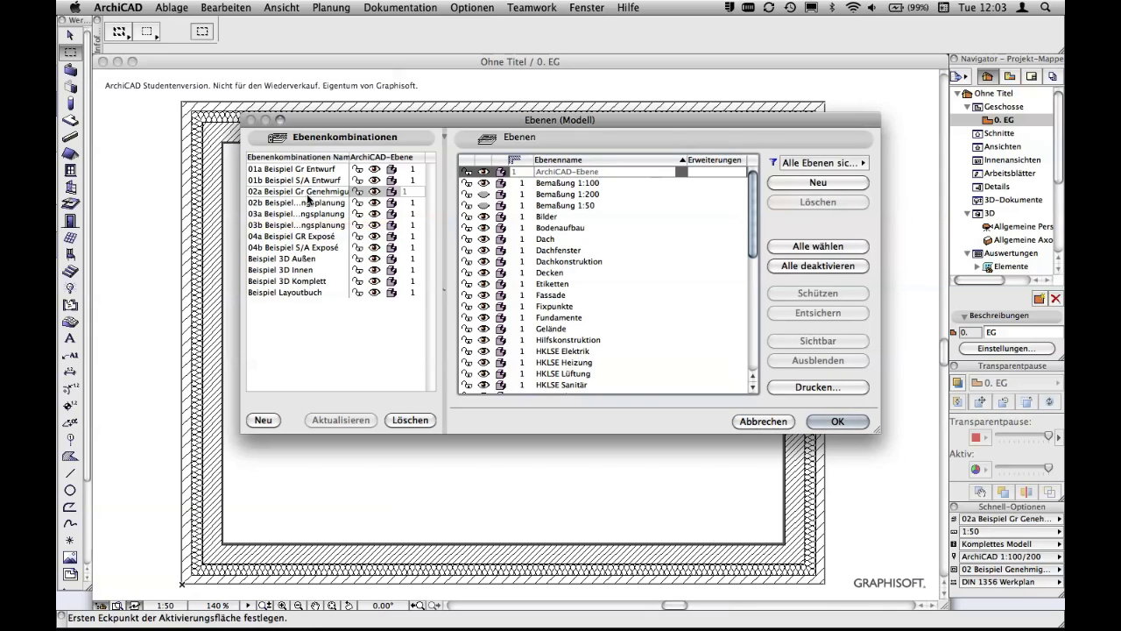
Preview each layer combination from 01a Beispiel Gr Entwurf through Beispiel Layoutbuch.
left_click(304, 170)
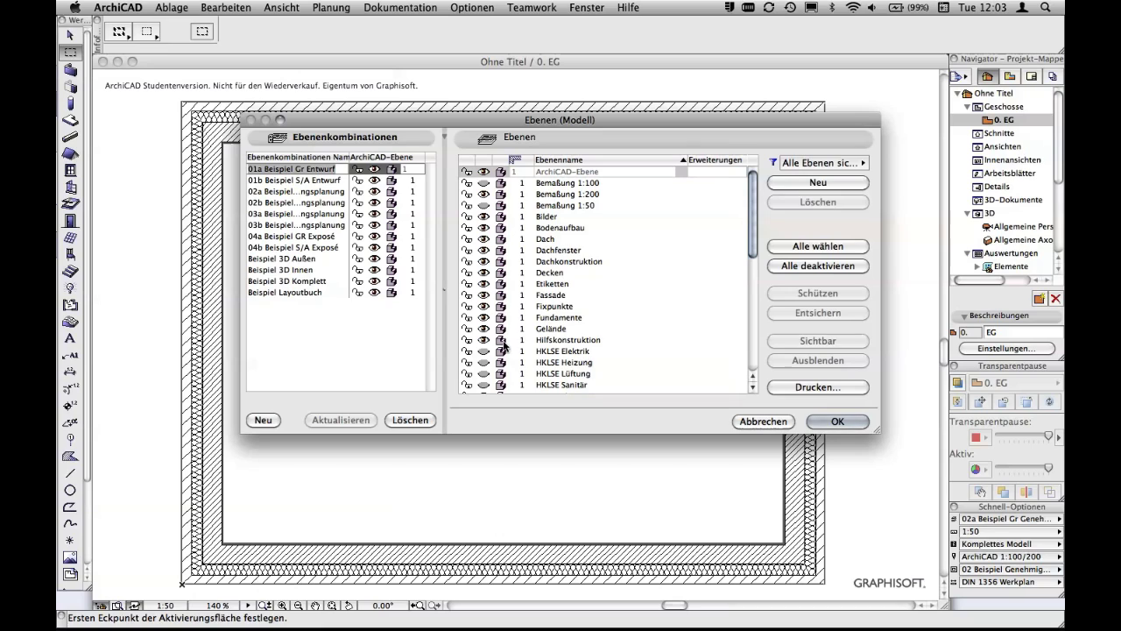
left_click(316, 180)
left_click(310, 192)
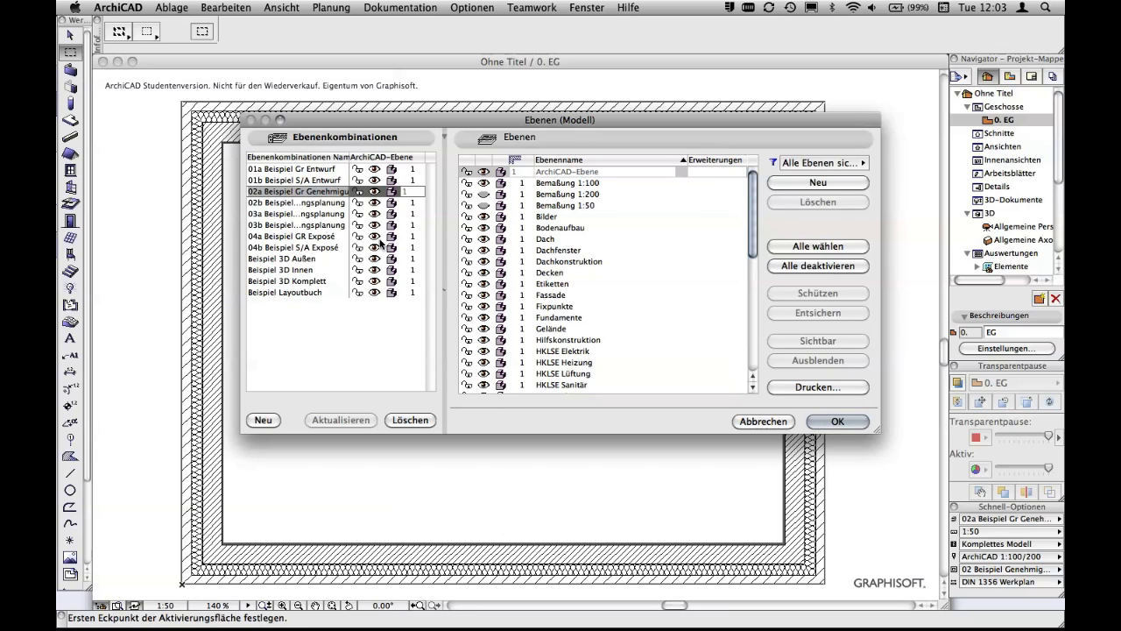
left_click(323, 203)
left_click(323, 215)
left_click(322, 226)
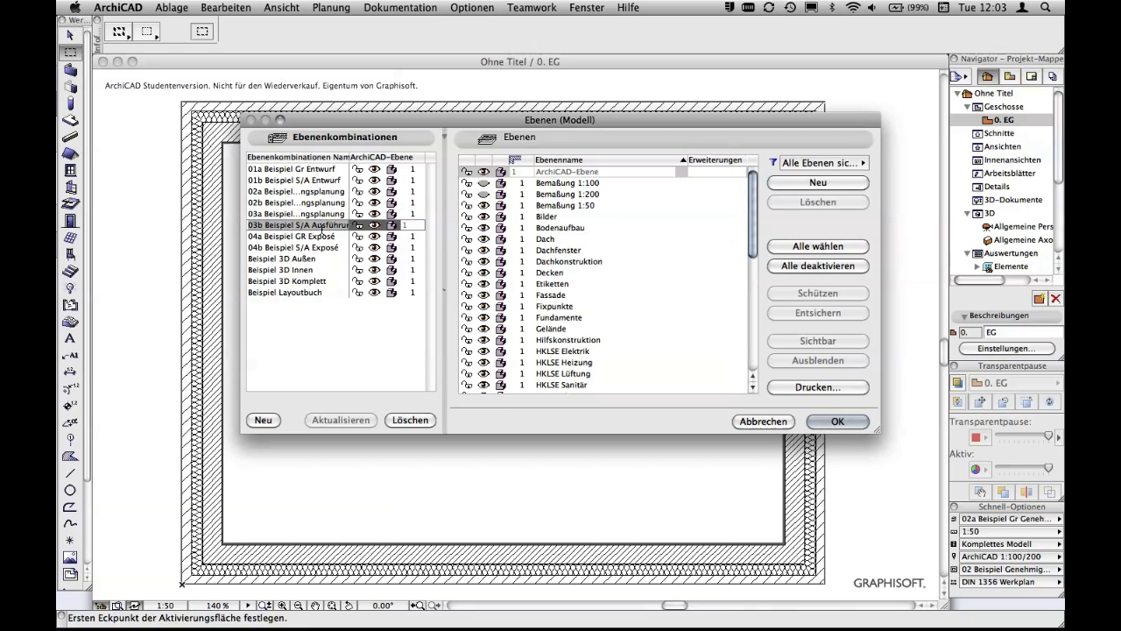
left_click(321, 237)
left_click(319, 249)
left_click(310, 260)
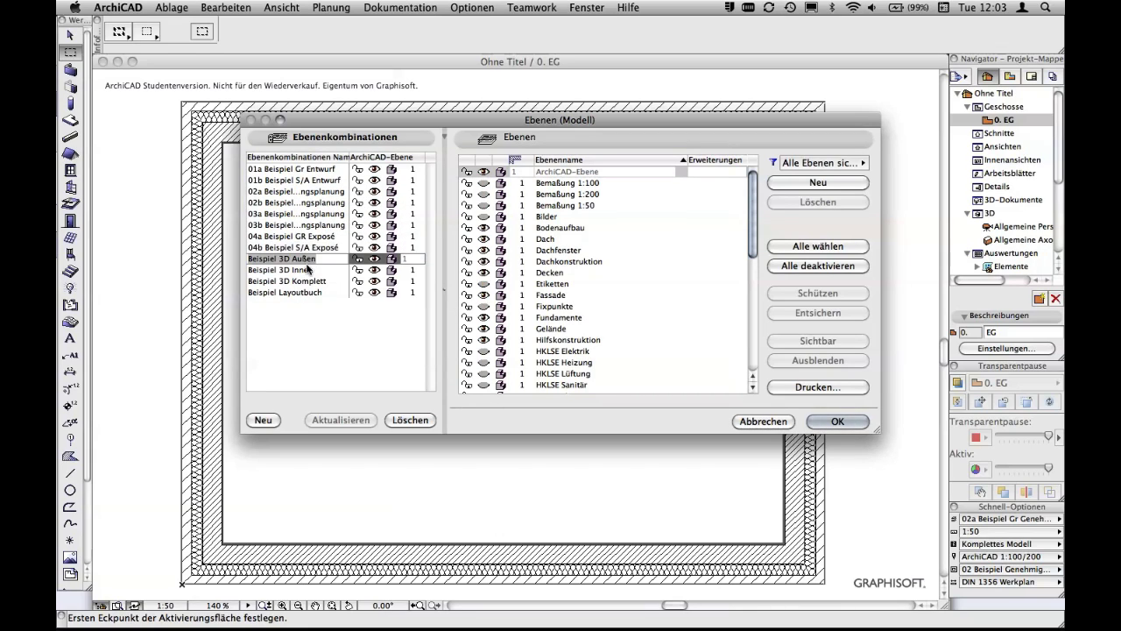
left_click(309, 271)
left_click(308, 281)
left_click(311, 292)
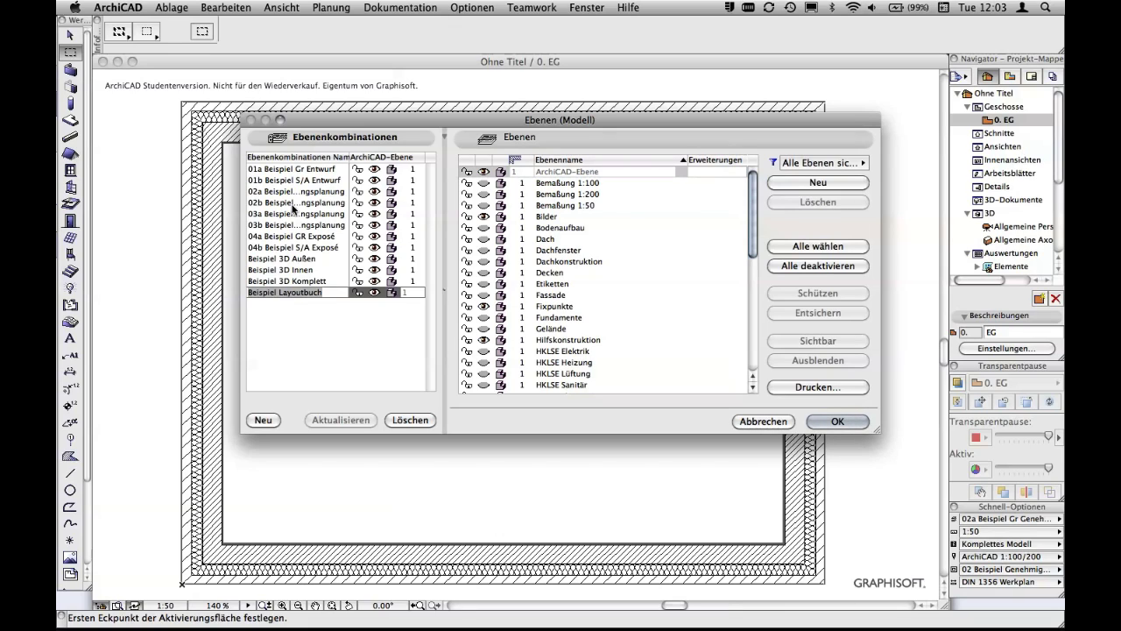
Reselect 01a Beispiel Gr Entwurf and cancel the Layer Settings dialog.
left_click(297, 172)
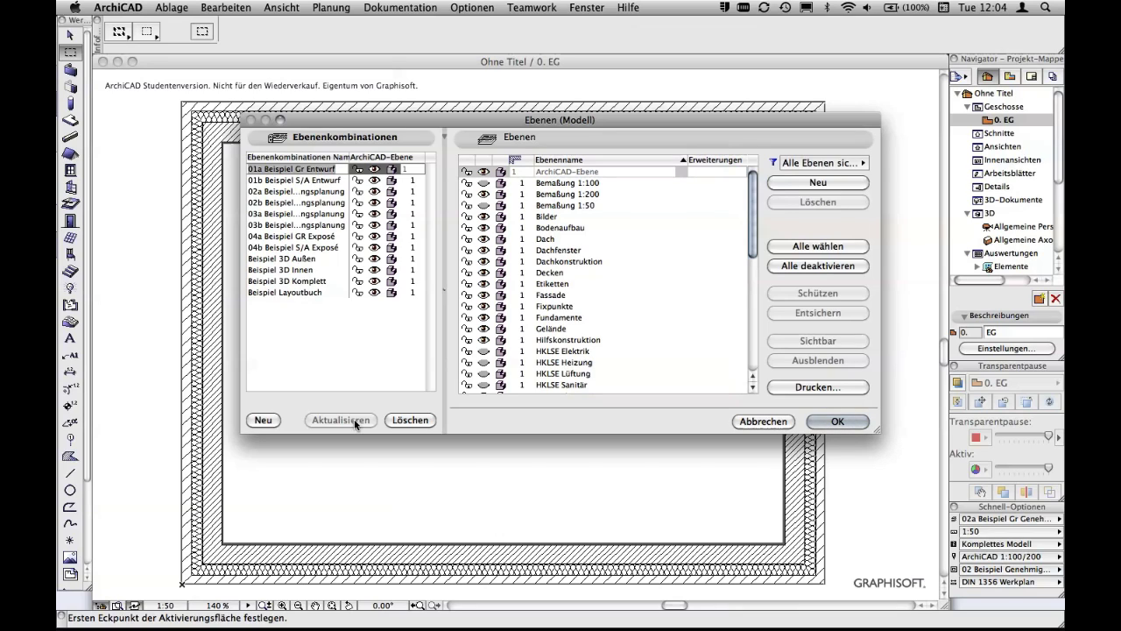
left_click(754, 423)
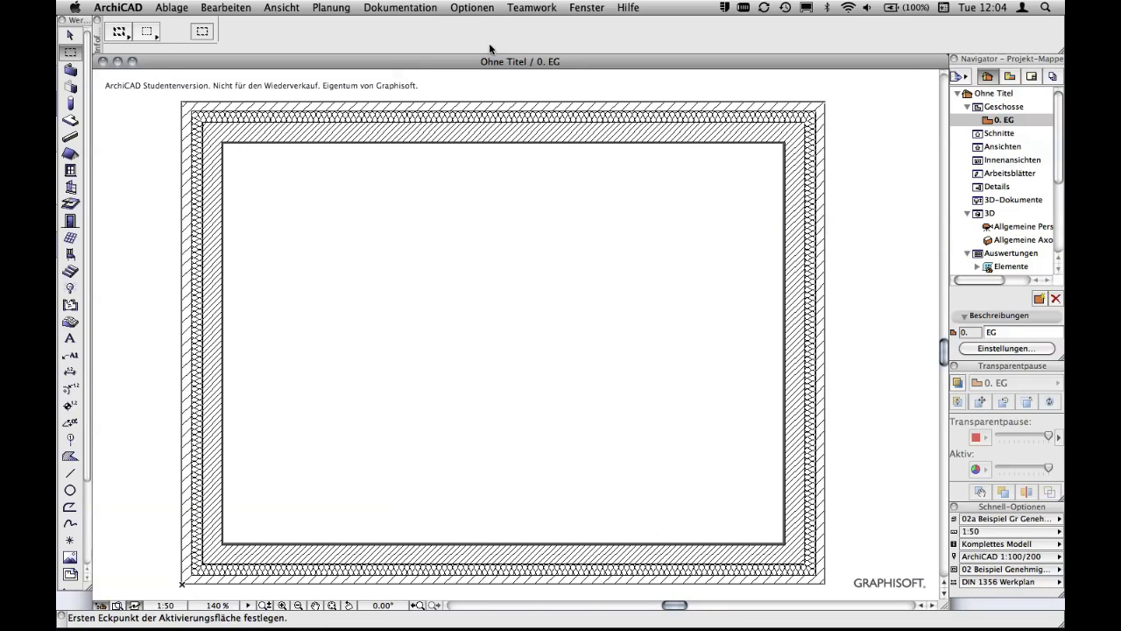
Show the Dokumentation Stift-Sets list, with ArchiCAD 1:100/200 as the active pen set.
left_click(426, 8)
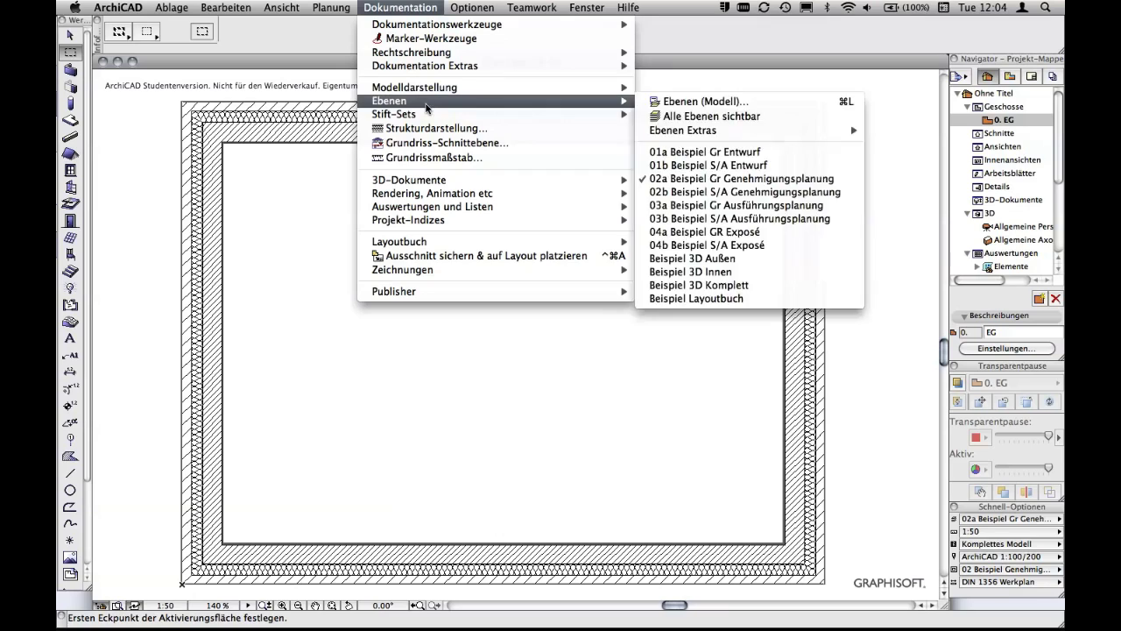
mouse_move(394, 114)
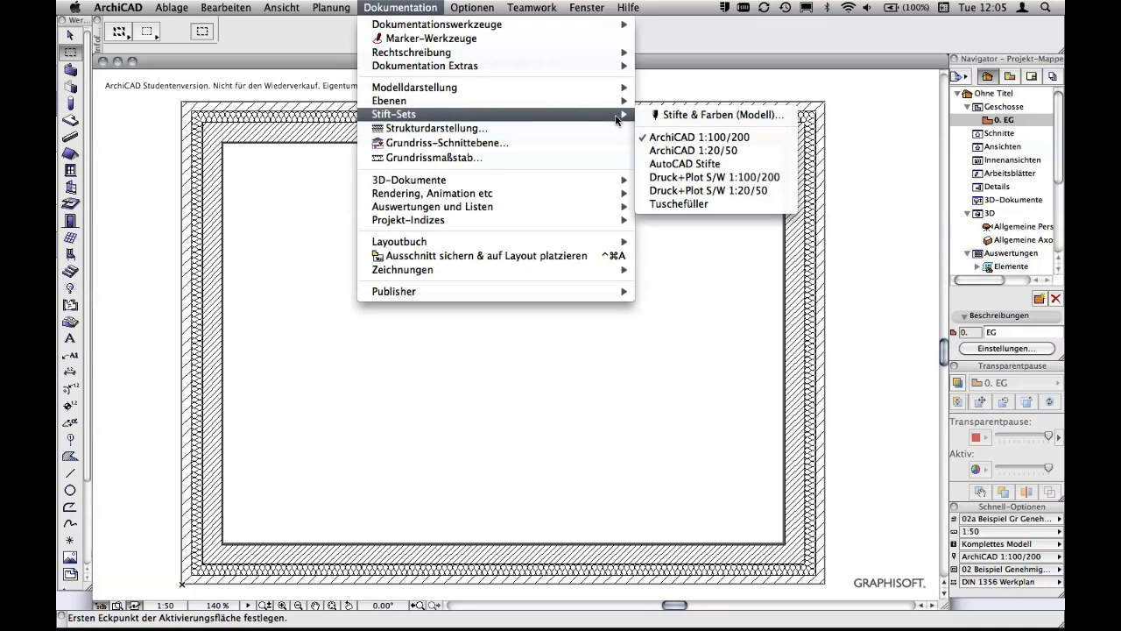
Apply the ArchiCAD 1:20/50 then AutoCAD Stifte pen sets, and open Stifte & Farben (Modell).
left_click(690, 151)
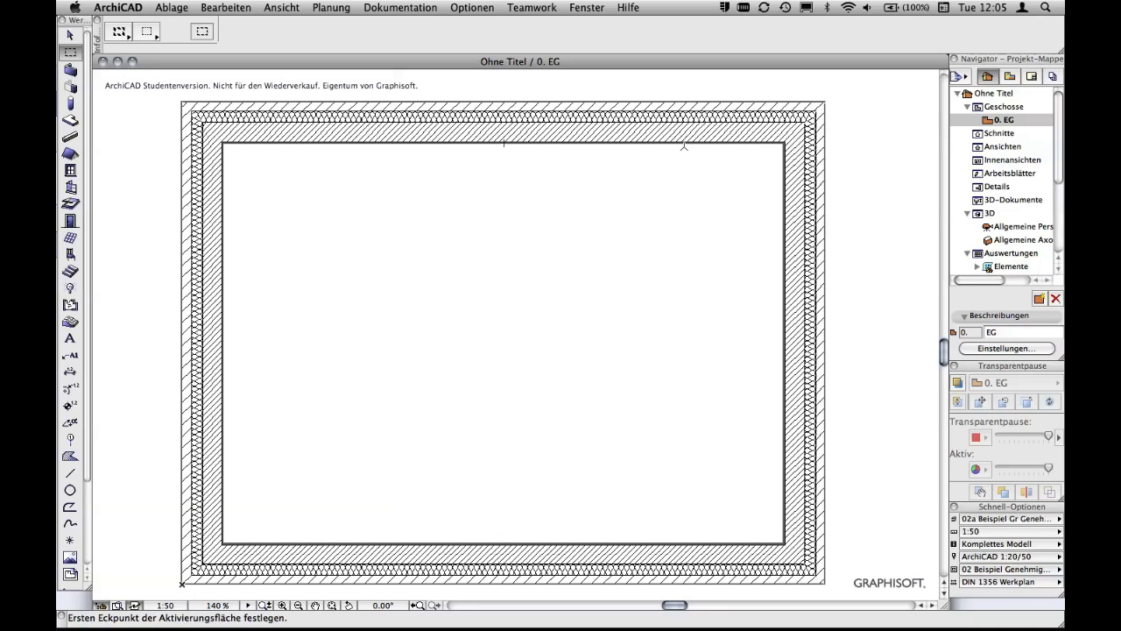
left_click(392, 8)
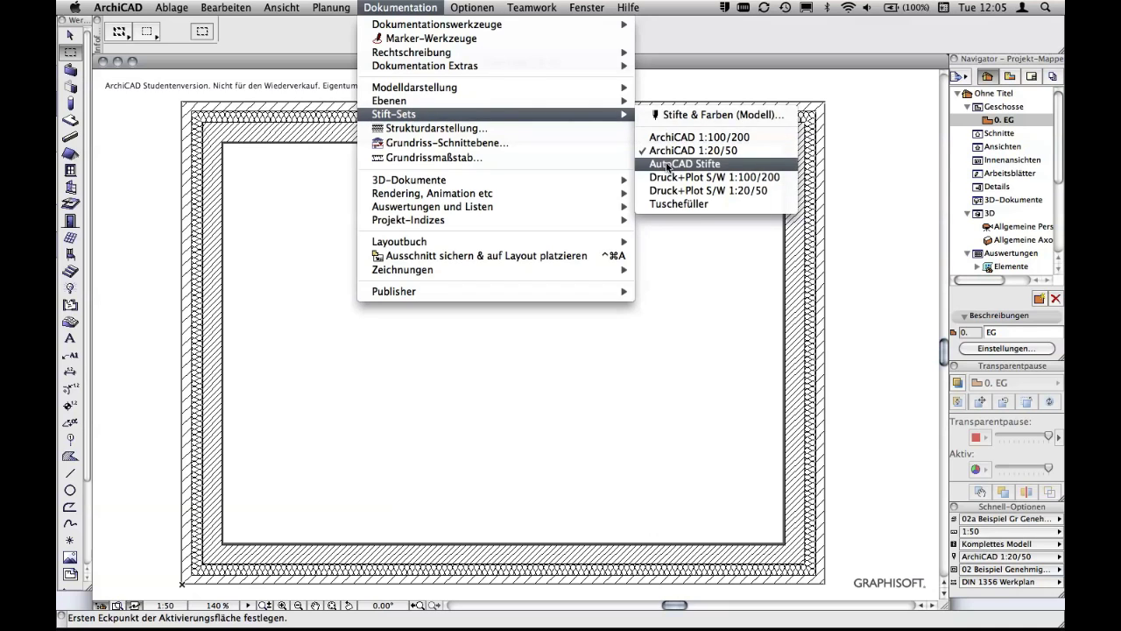
left_click(667, 164)
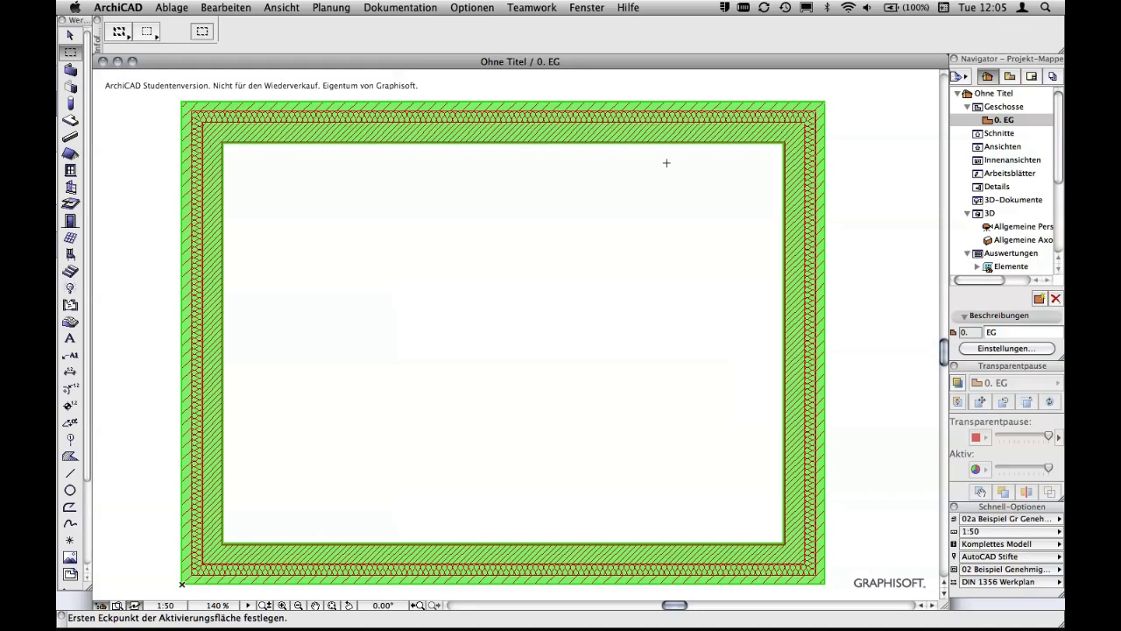
left_click(396, 9)
mouse_move(394, 114)
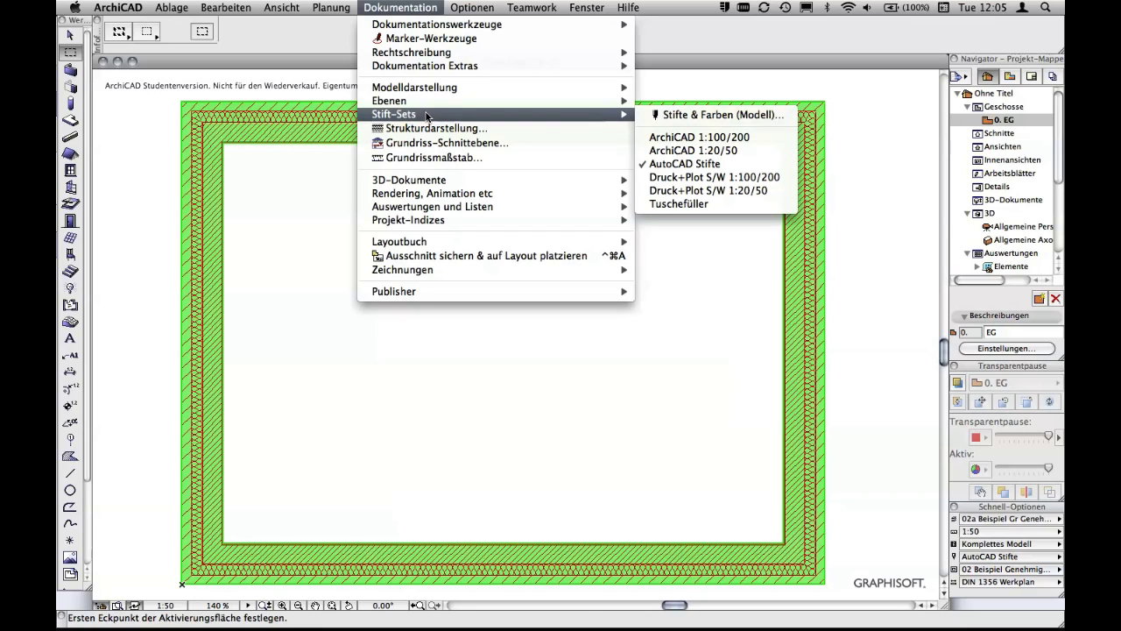
left_click(652, 114)
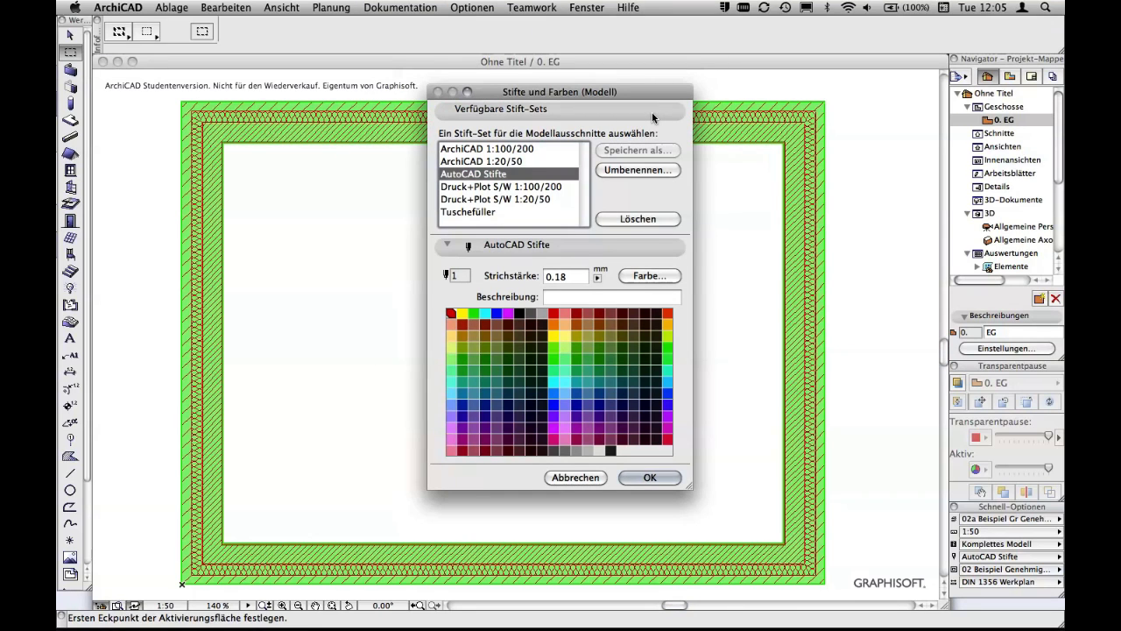
Inspect pens 1–3 of ArchiCAD 1:100/200, then pen 2 (0.18 mm, Schichttrennlinien) of ArchiCAD 1:20/50.
left_click(543, 150)
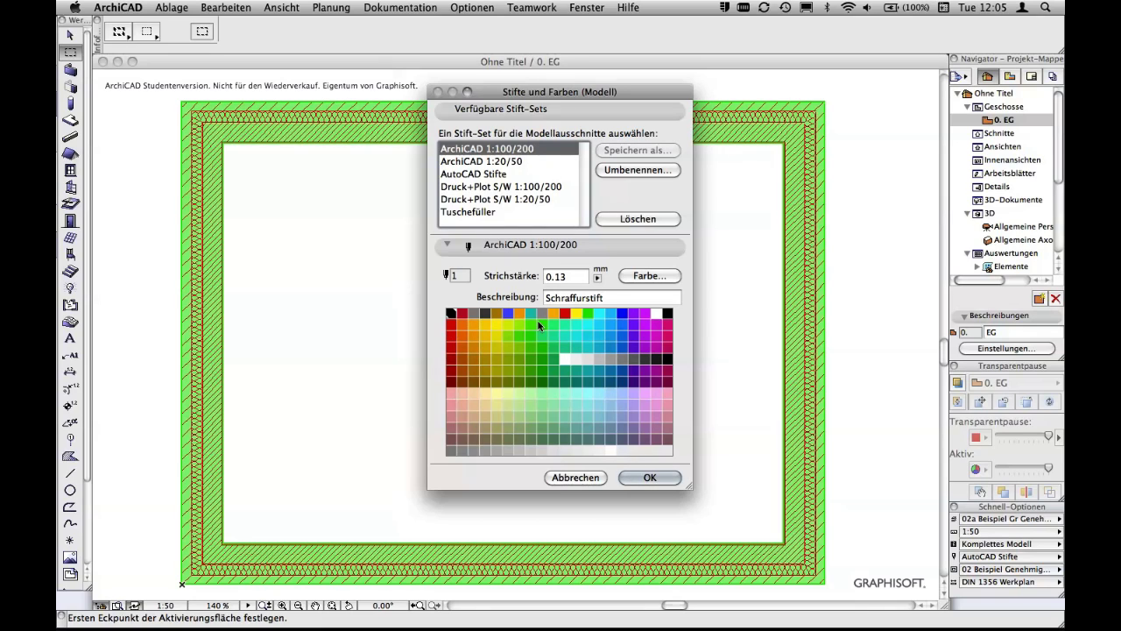
left_click(463, 314)
left_click(474, 313)
left_click(451, 314)
left_click(462, 314)
left_click(450, 314)
left_click(464, 164)
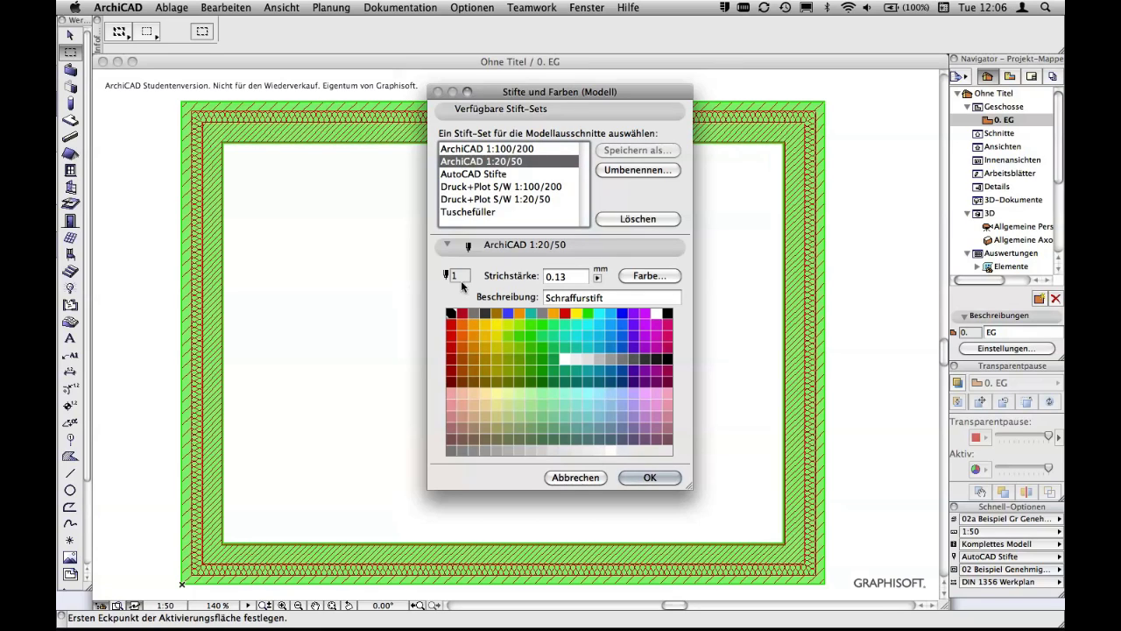
left_click(465, 313)
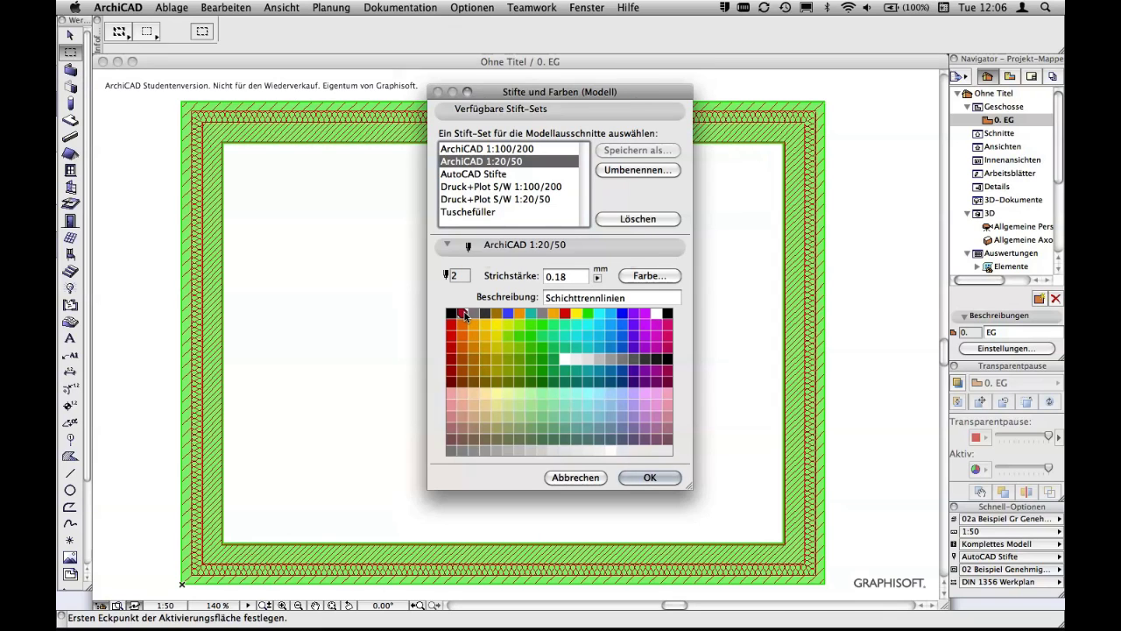
Set pen 2's colour to black, leave the width unit as mm, then cancel the pen settings.
double_click(465, 313)
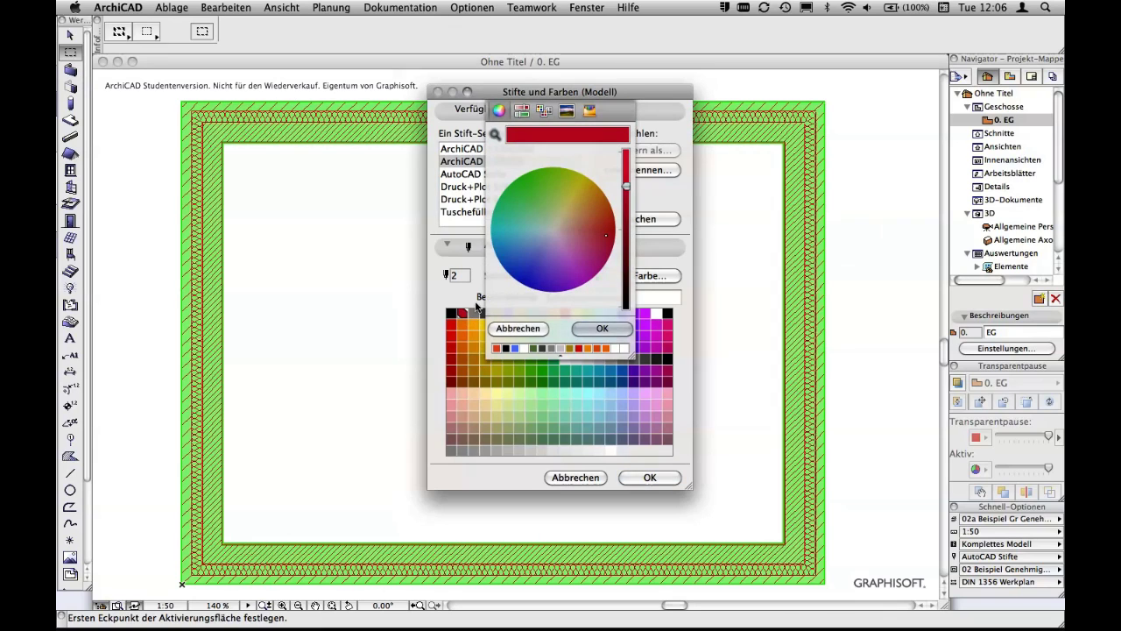
left_click(505, 349)
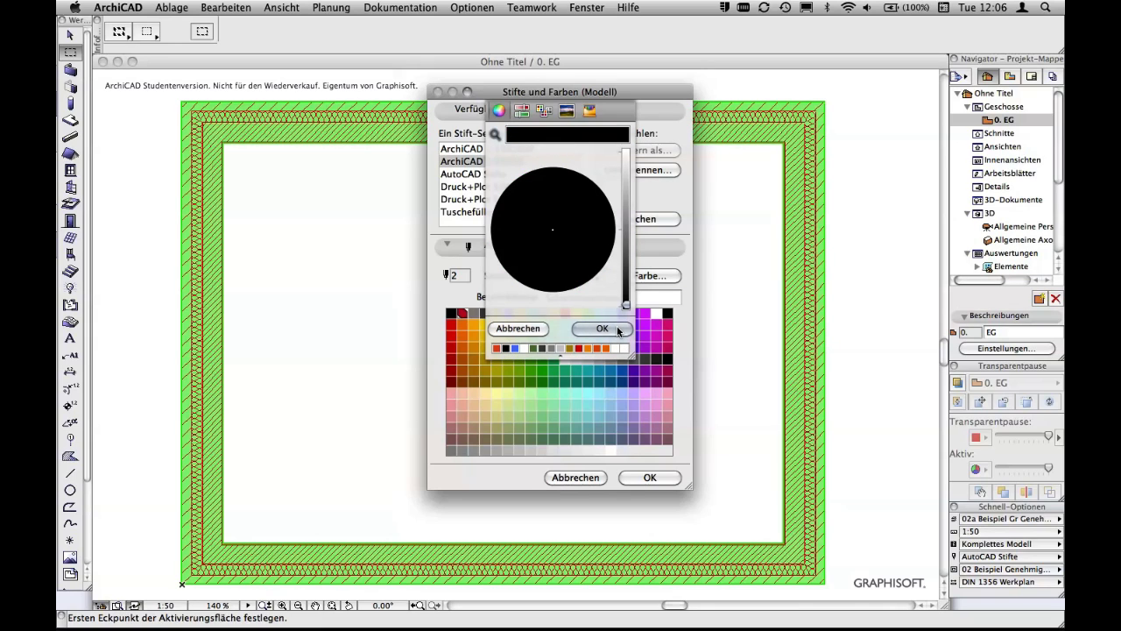
left_click(617, 329)
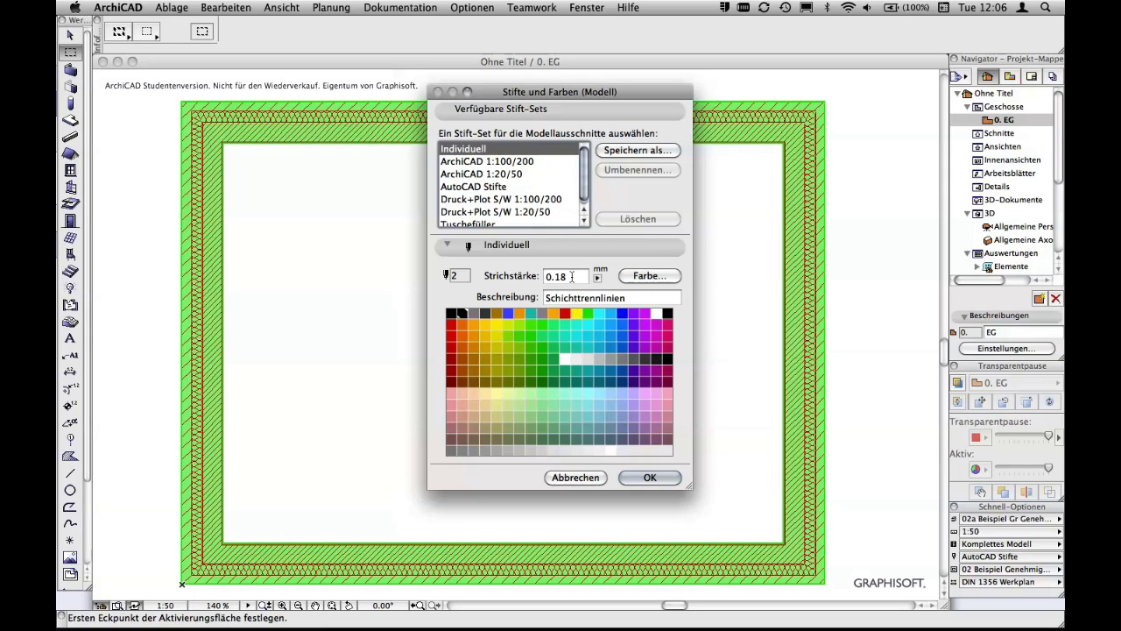
left_click(597, 277)
left_click(598, 278)
left_click(574, 477)
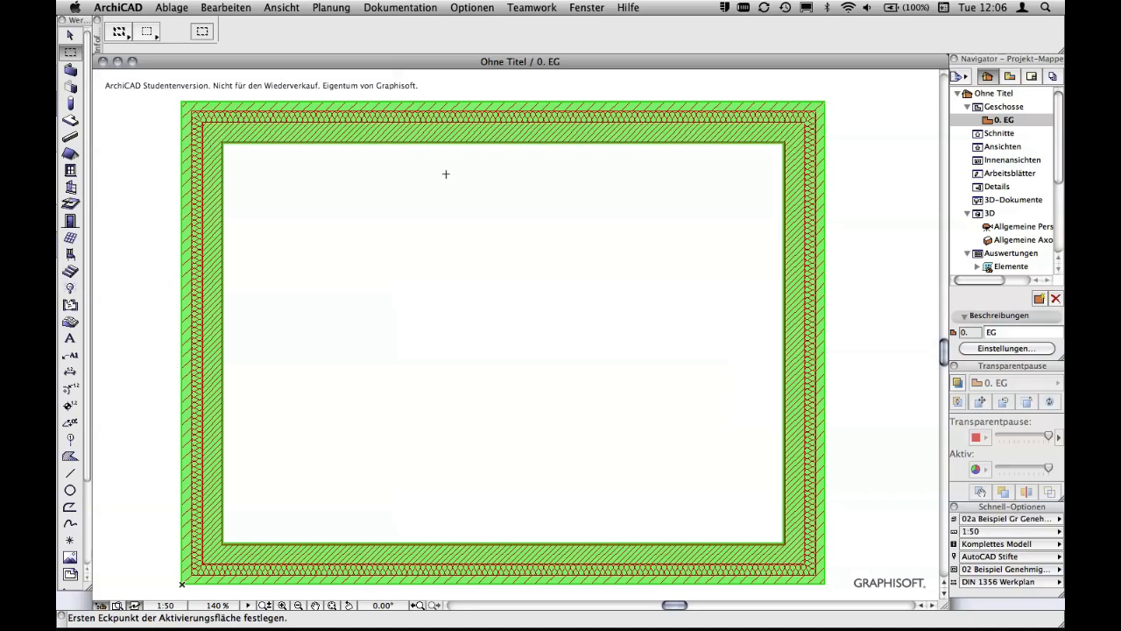
Try the 01 Beispiel Entwurf and 03 Beispiel Ausführungsplanung model views.
left_click(399, 6)
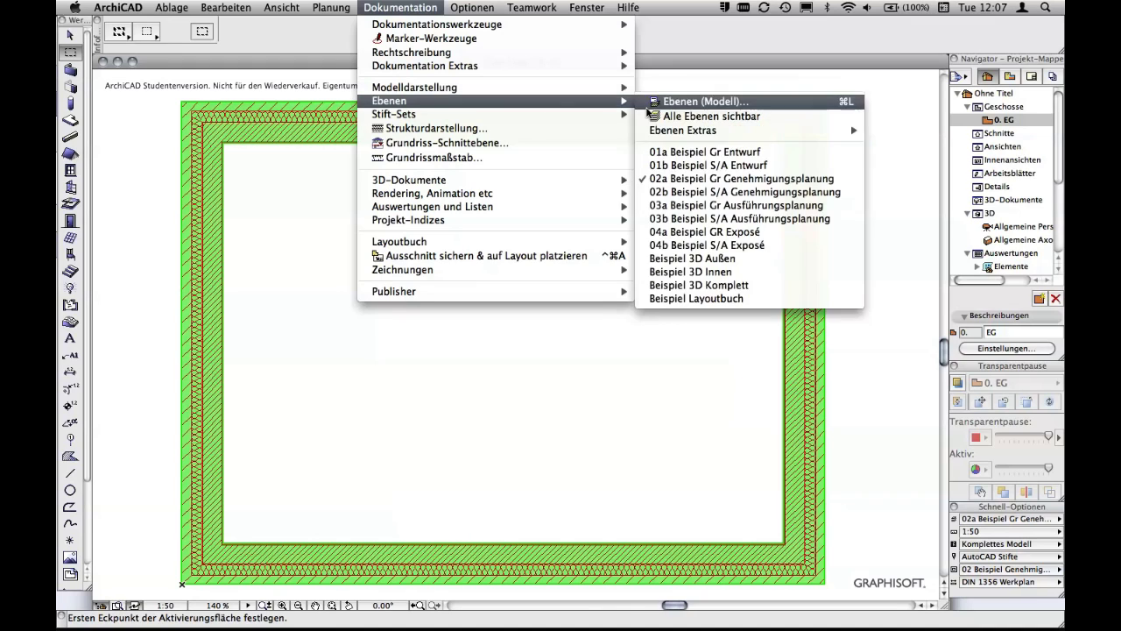
mouse_move(414, 87)
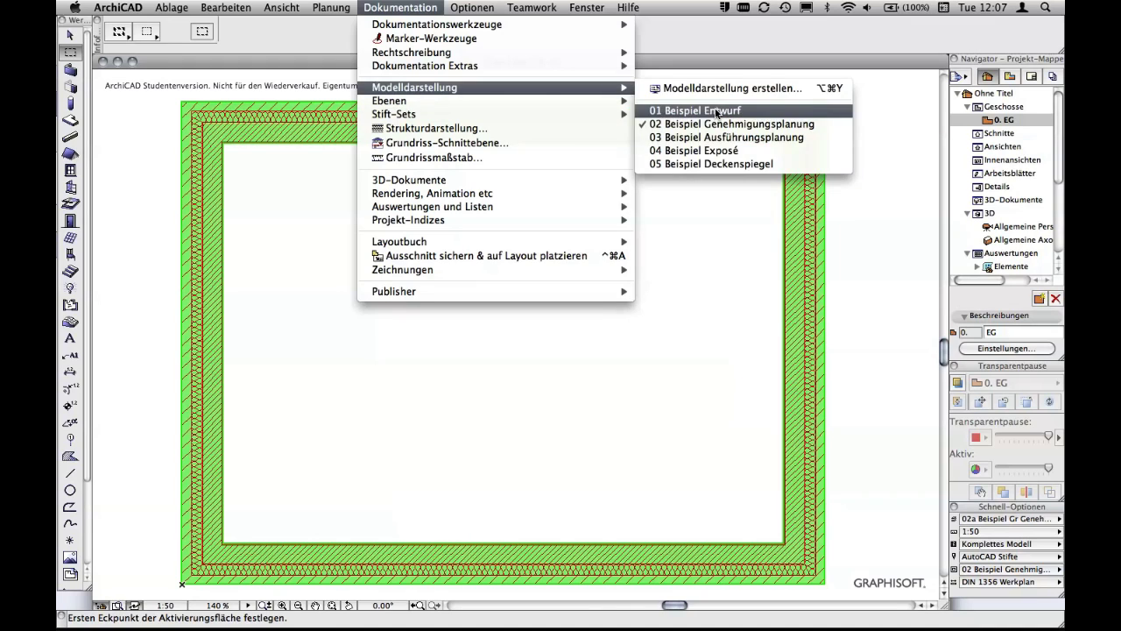
left_click(716, 110)
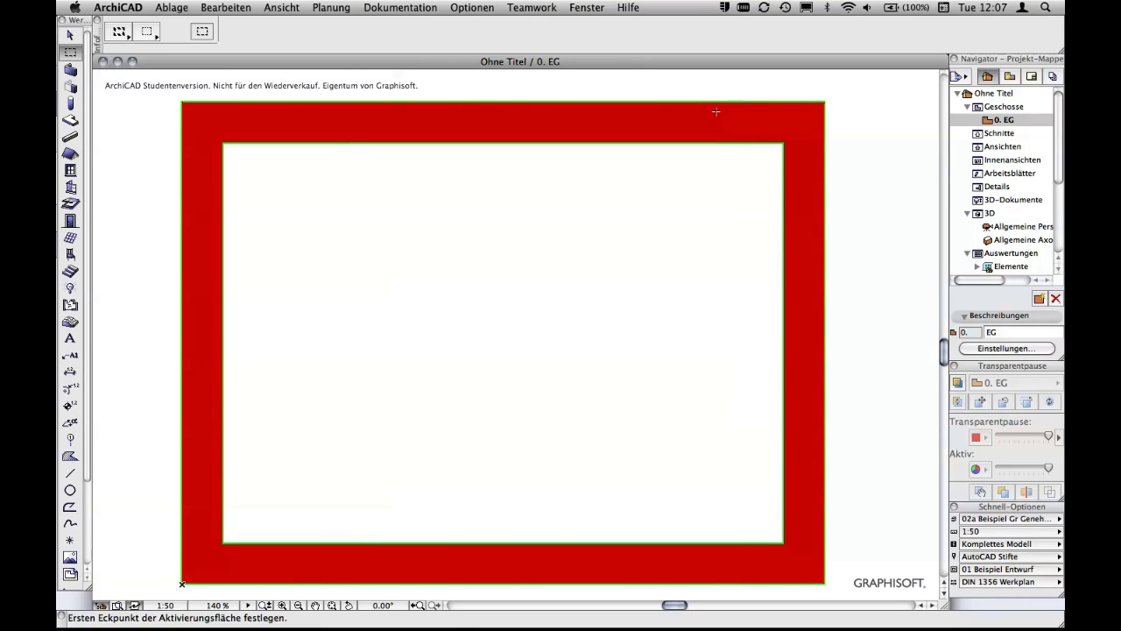
left_click(426, 9)
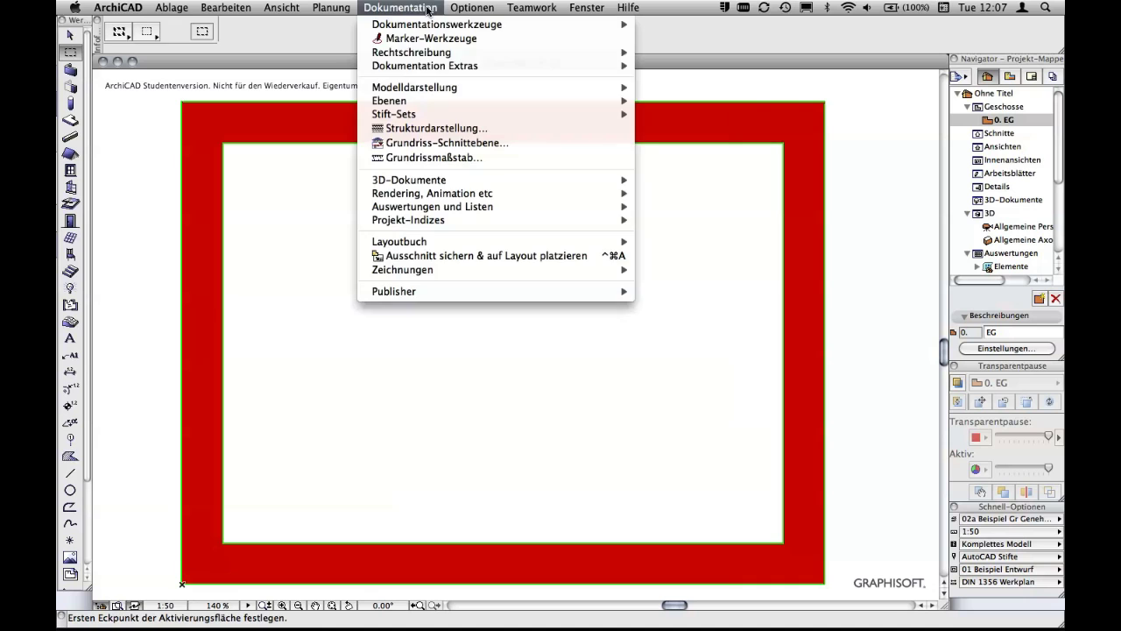
mouse_move(415, 87)
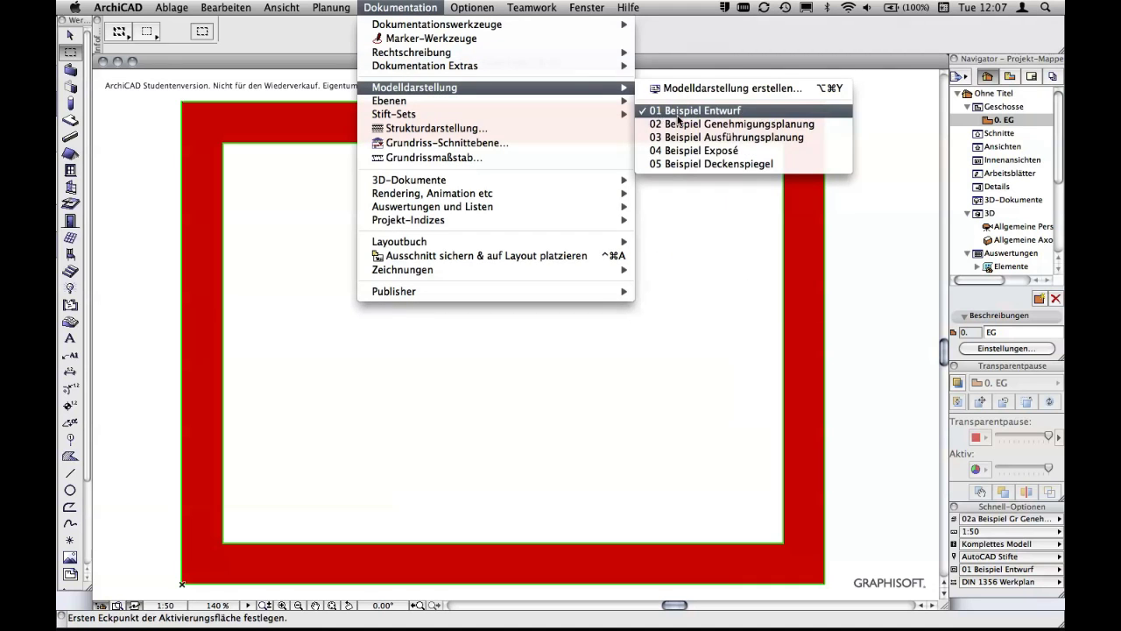
left_click(690, 137)
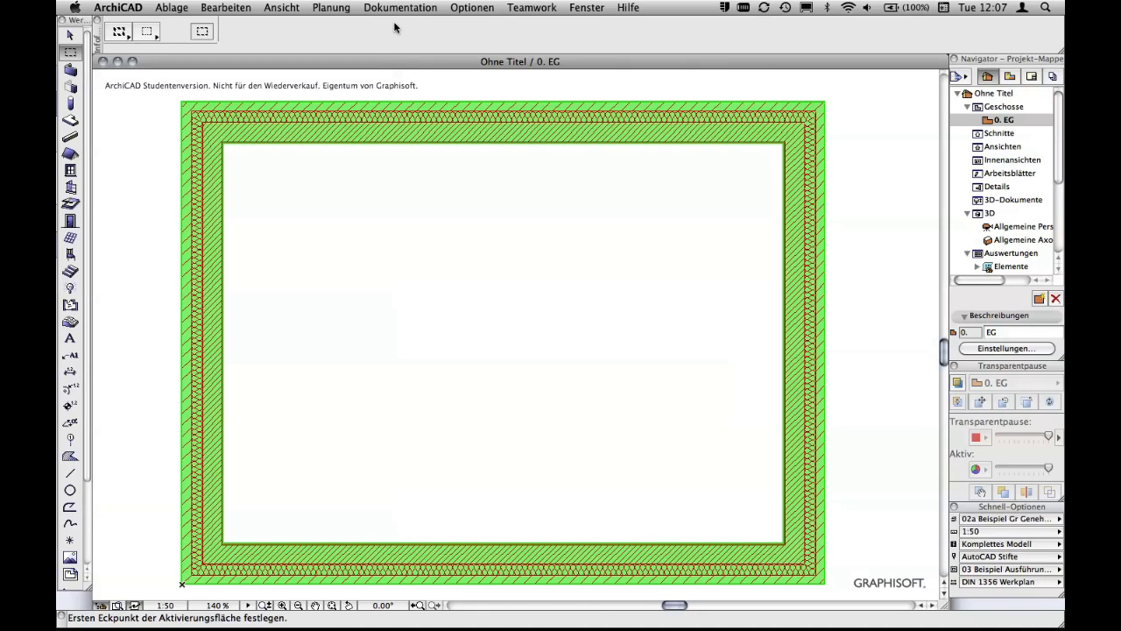
Apply the ArchiCAD 1:20/50 pen set with the 01 Beispiel Entwurf model view.
left_click(401, 7)
mouse_move(394, 114)
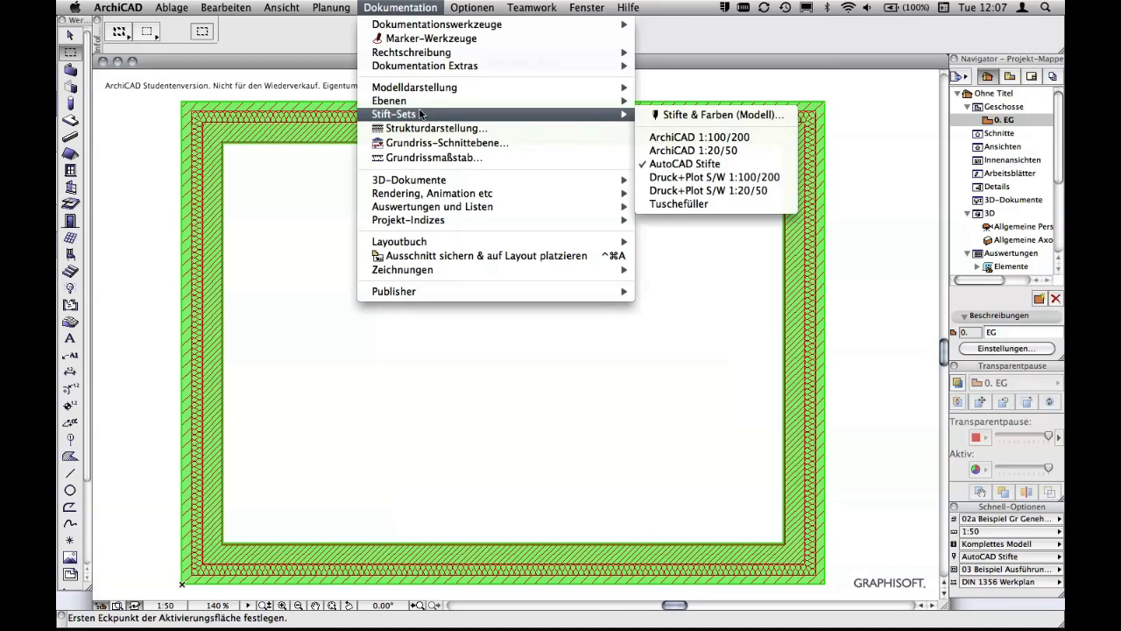
left_click(699, 149)
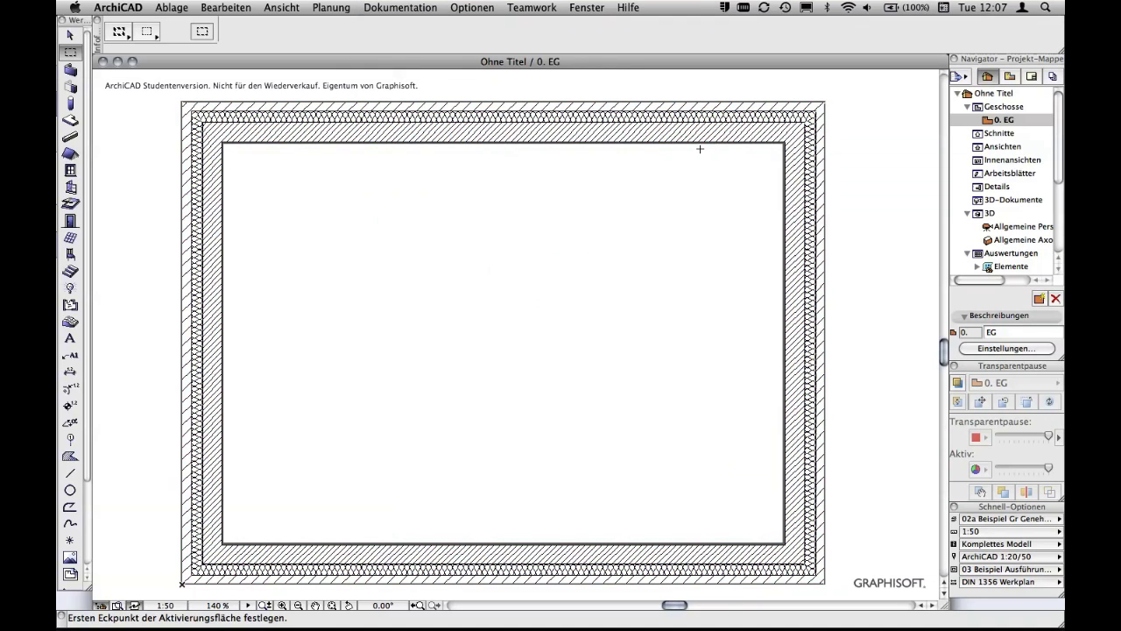
left_click(390, 9)
mouse_move(390, 100)
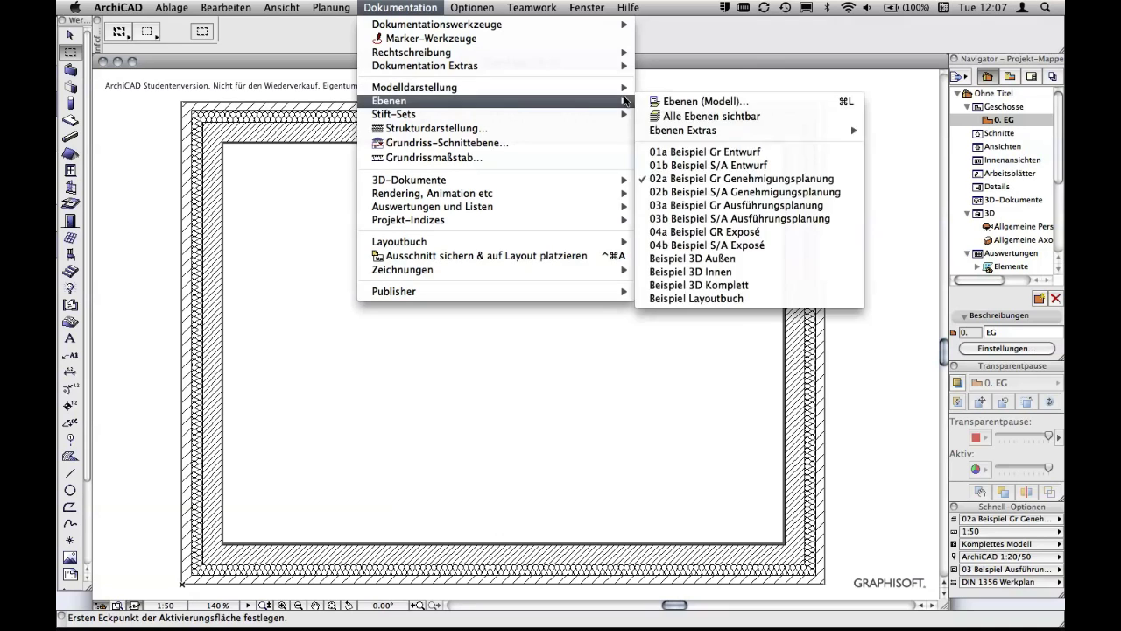
left_click(668, 111)
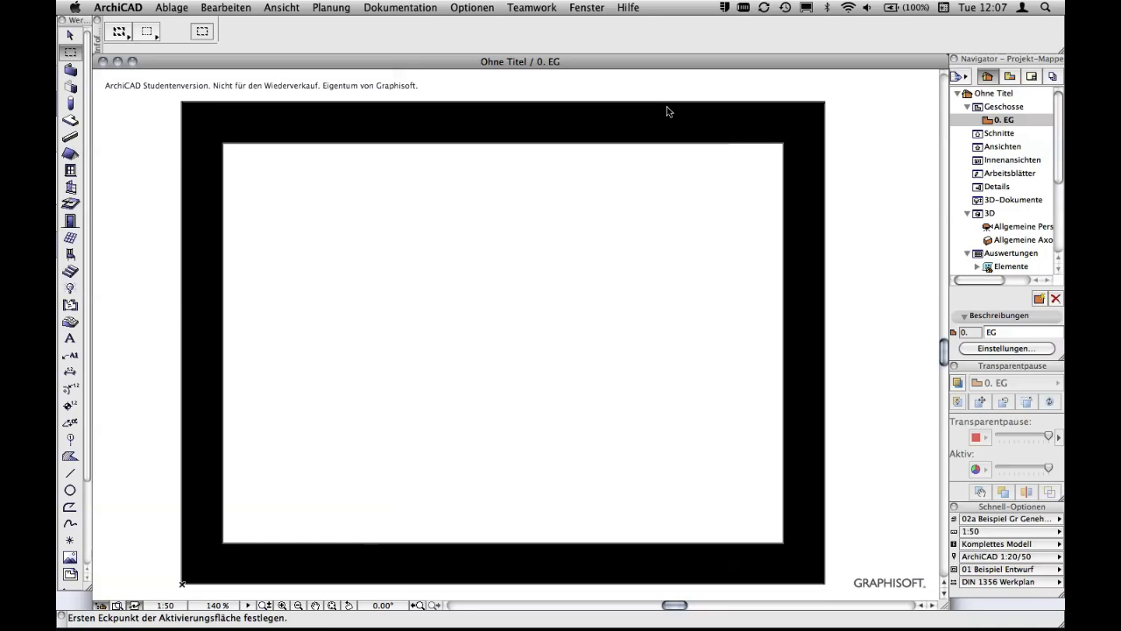
left_click(407, 10)
mouse_move(438, 88)
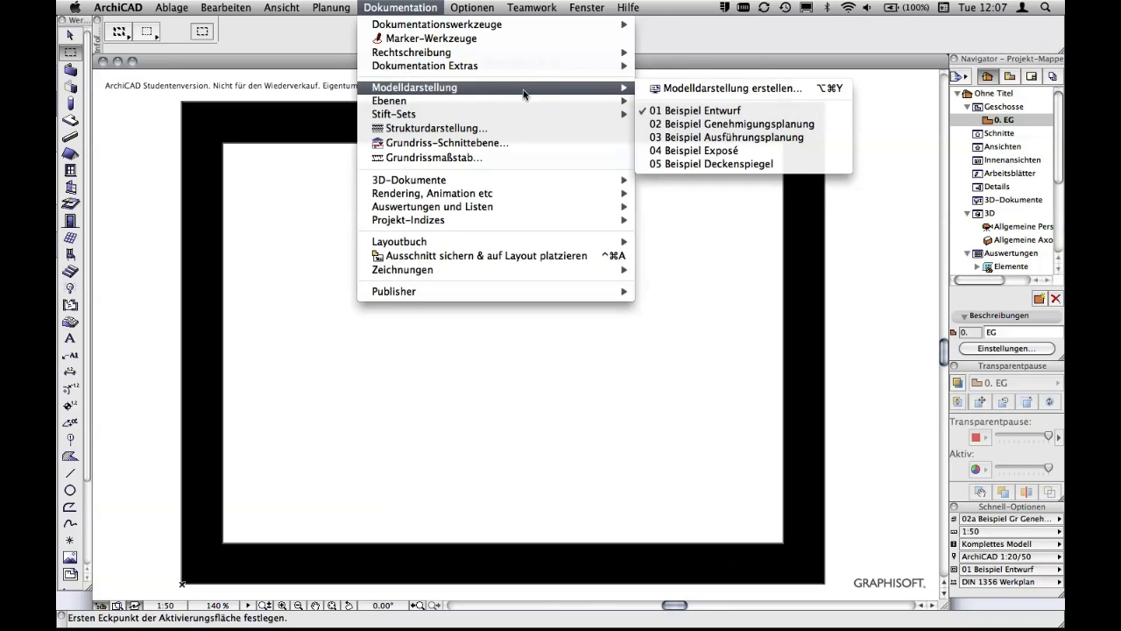
left_click(672, 91)
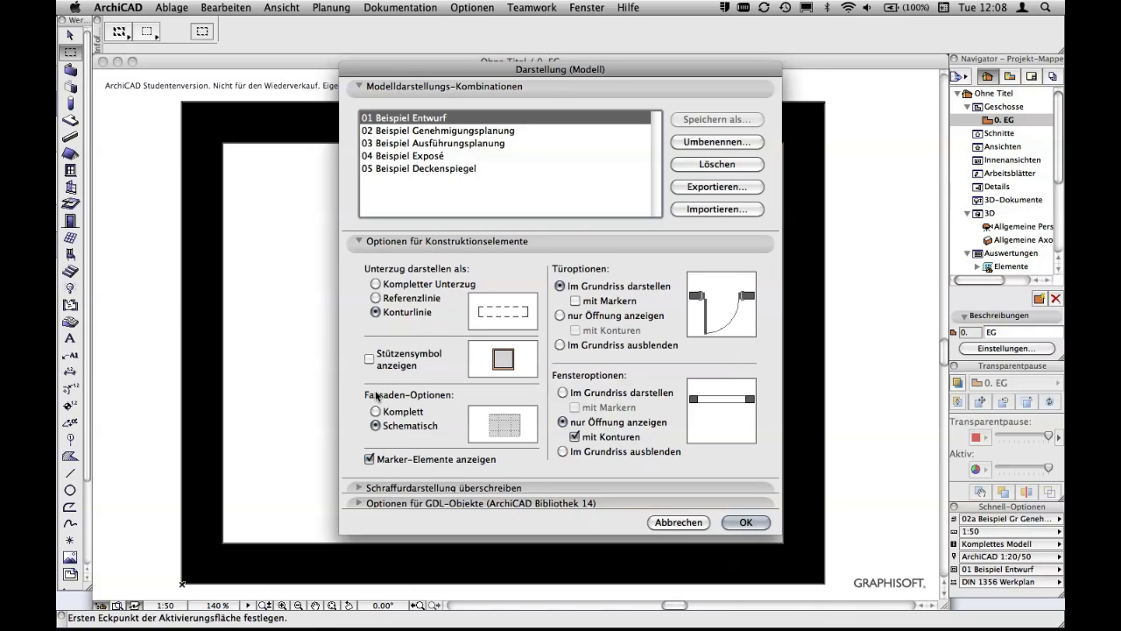
left_click(358, 488)
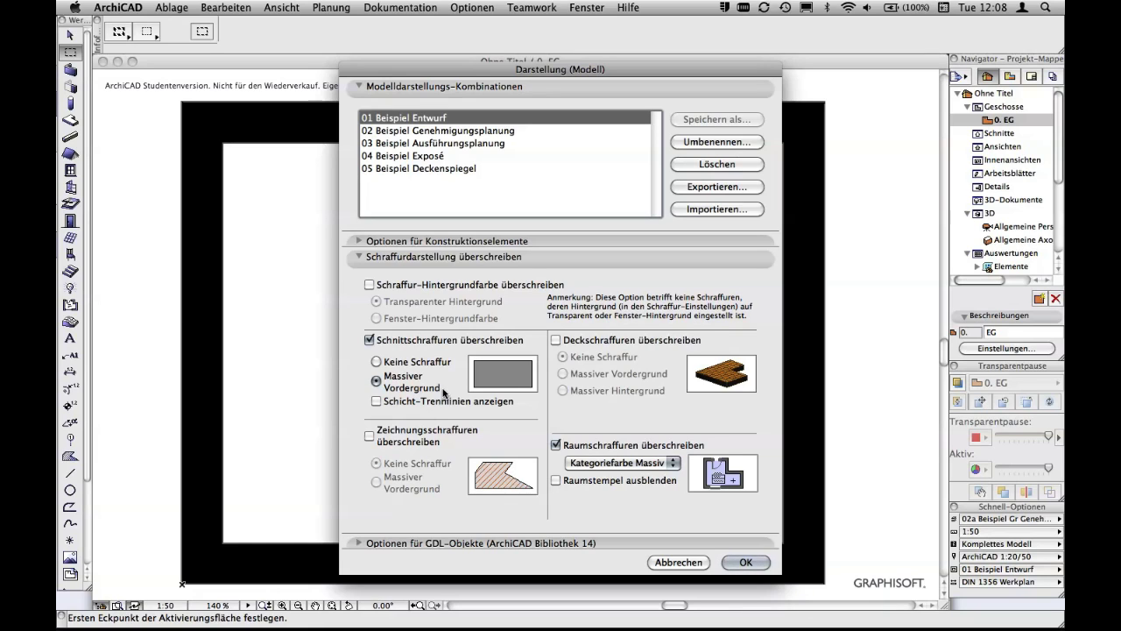
left_click(679, 562)
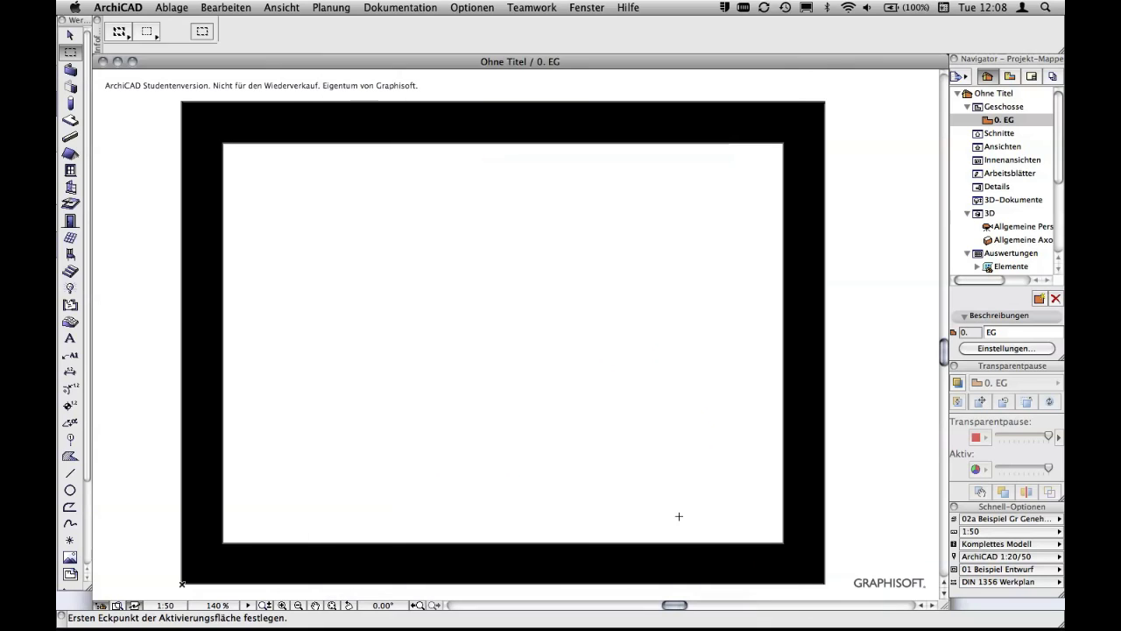
Apply the 02 Beispiel Genehmigungsplanung model view so the wall enclosure shows layered hatching.
left_click(407, 9)
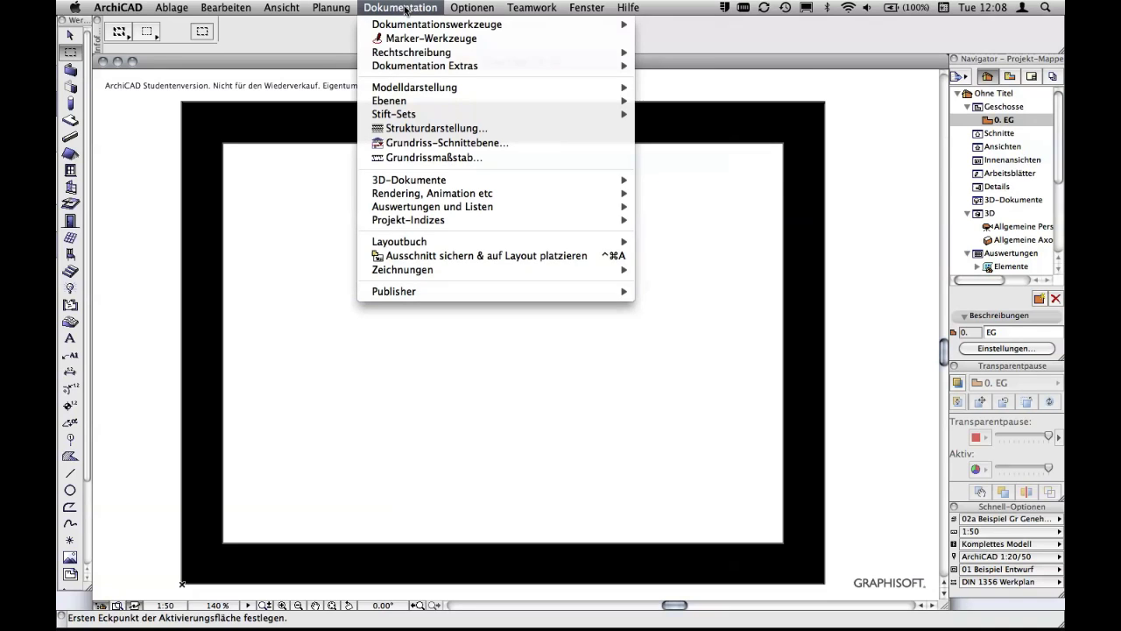
mouse_move(414, 88)
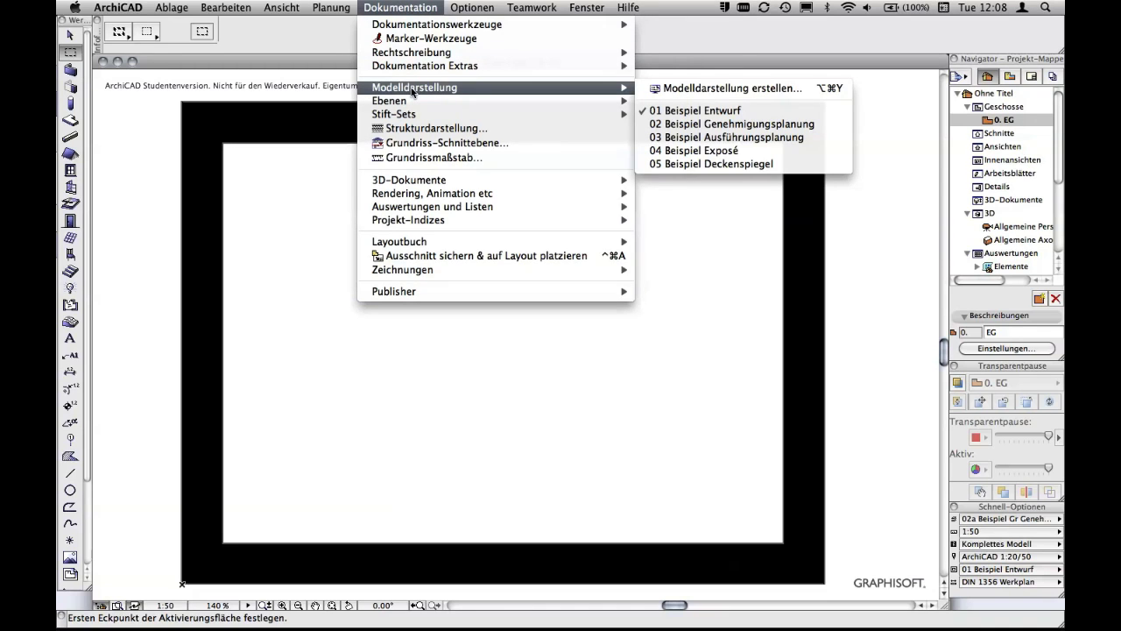
left_click(671, 124)
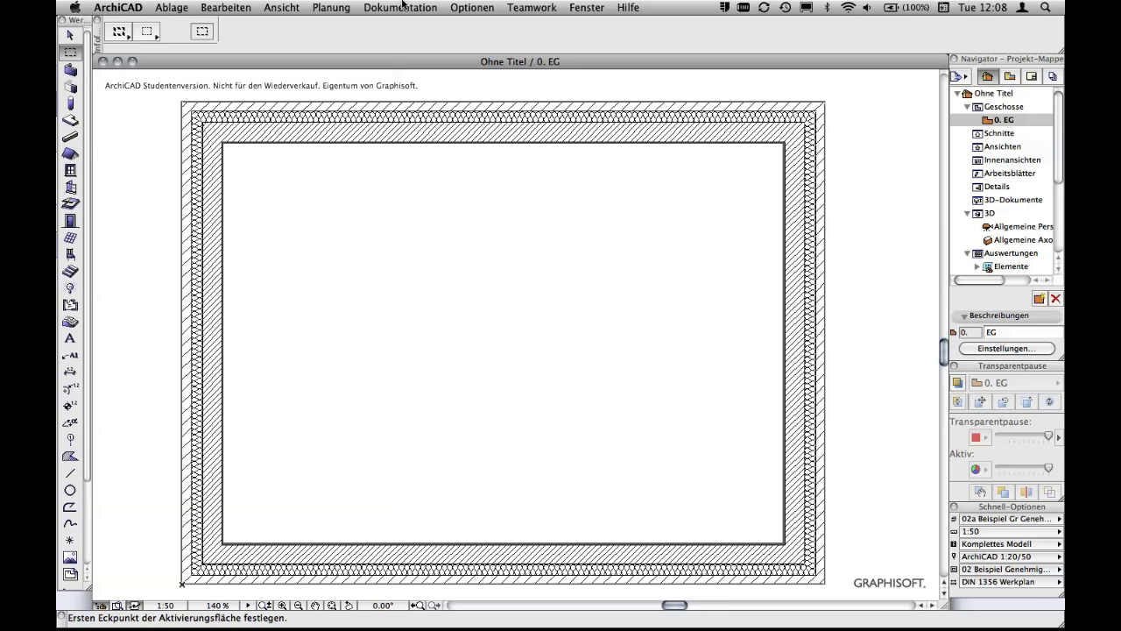
left_click(402, 7)
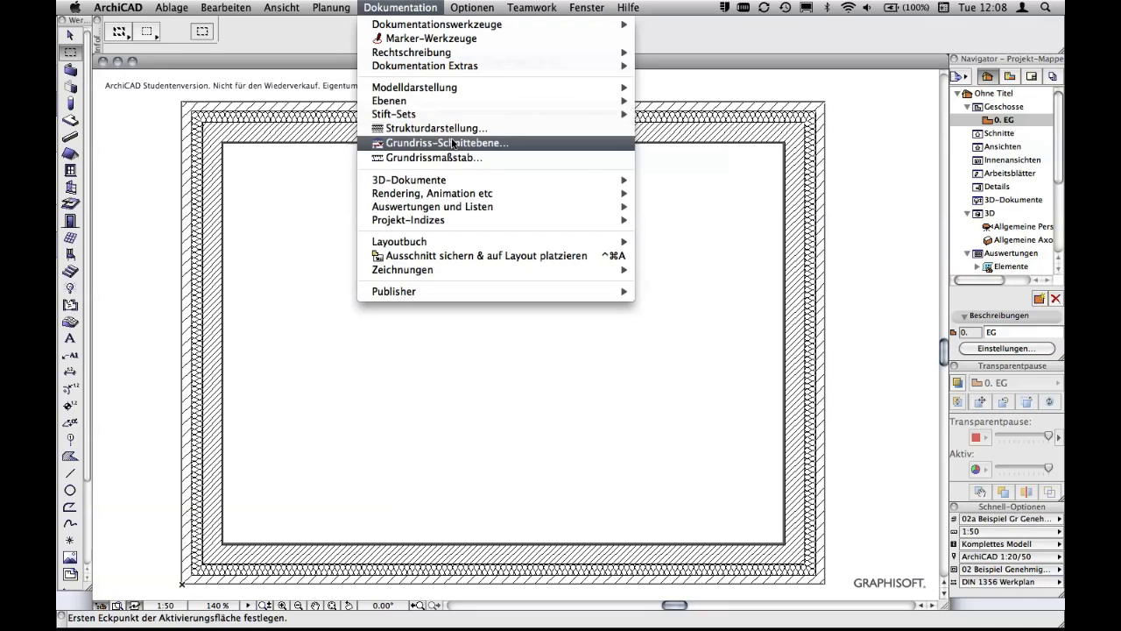
left_click(478, 161)
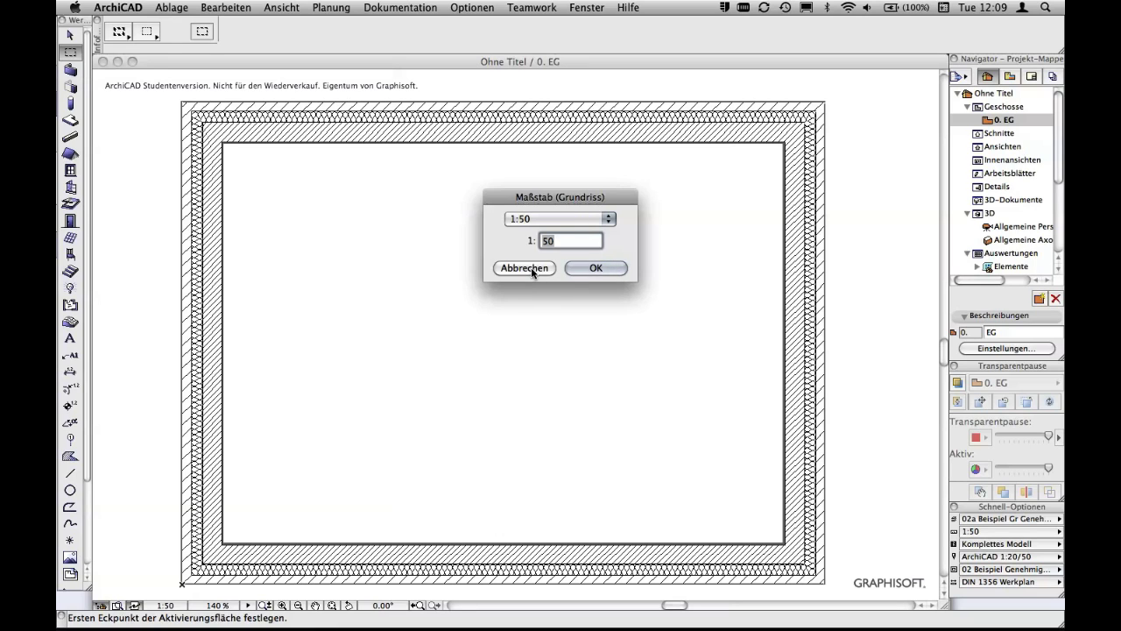
left_click(531, 268)
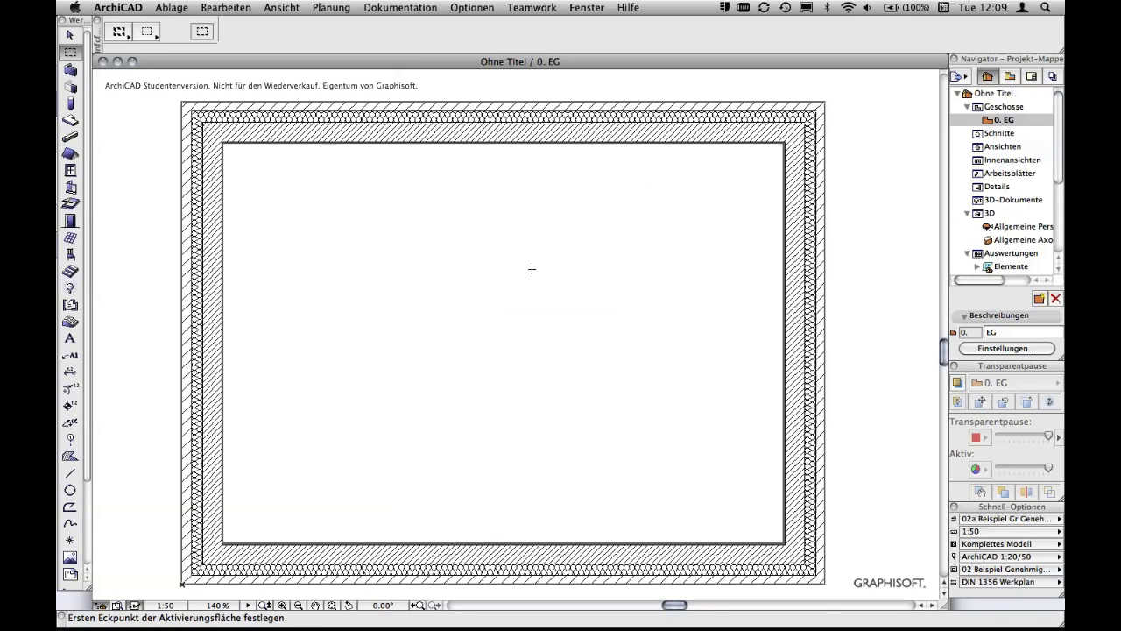